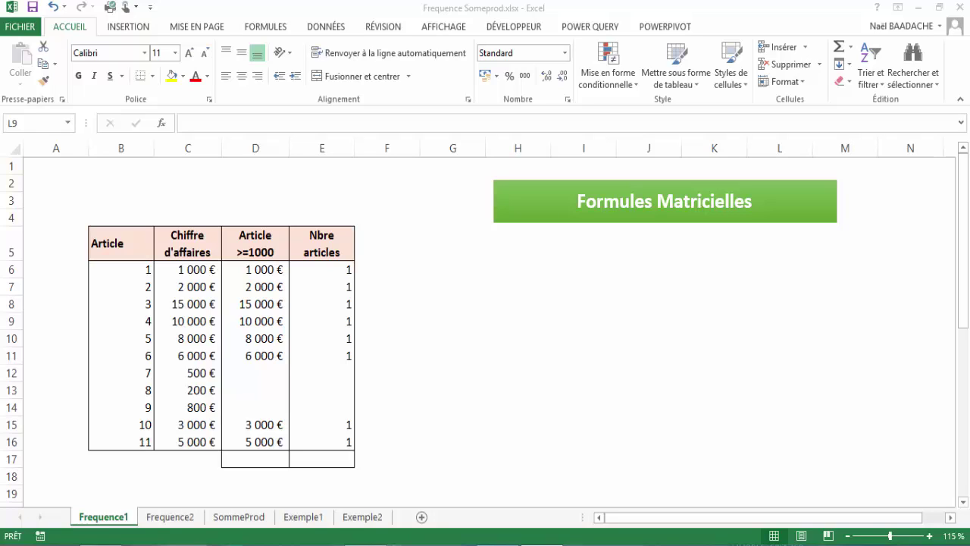
- Select the article table and inspect the =SI(C6>=1000;C6;"") formula in D6
{"action": "left_click", "coordinate": [134, 275]}
{"action": "left_click_drag", "start_coordinate": [135, 274], "coordinate": [276, 440]}
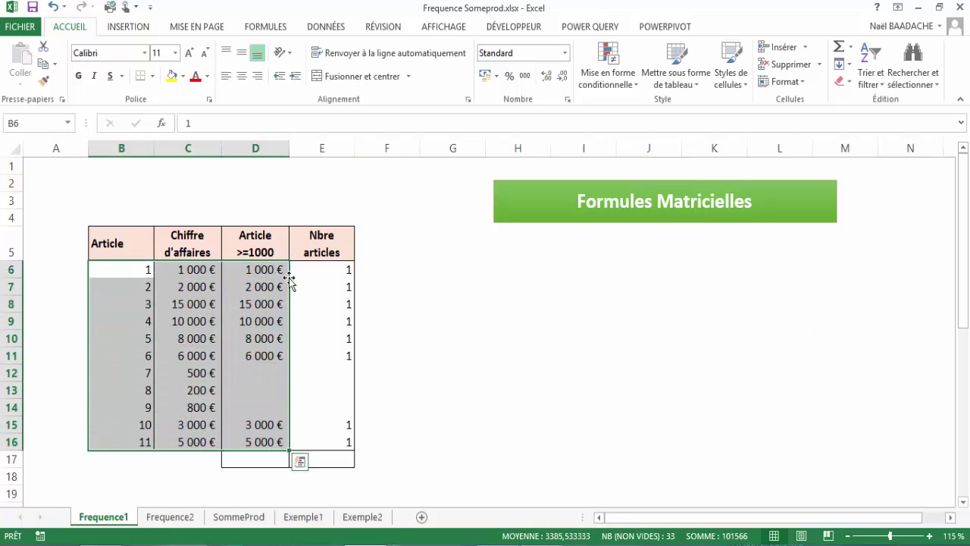
{"action": "left_click", "coordinate": [244, 278]}
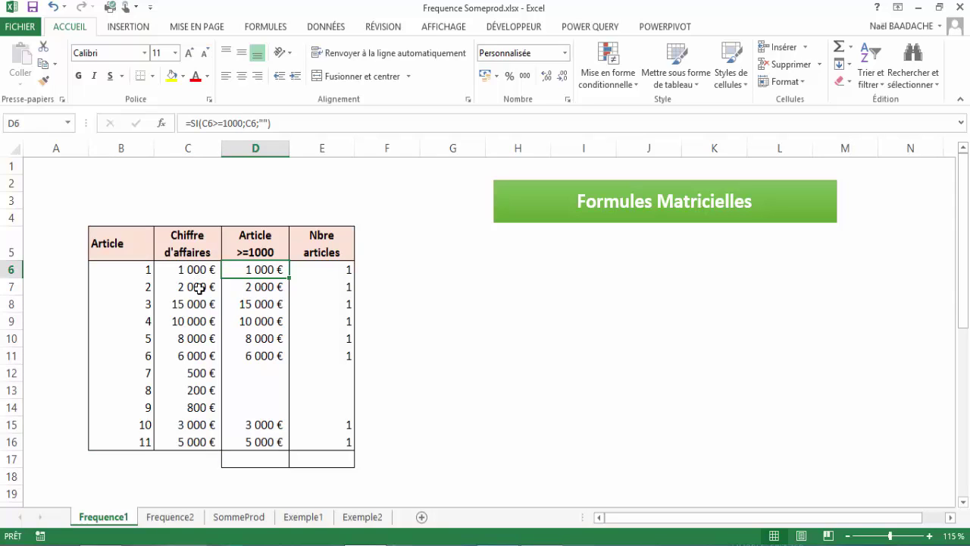
{"action": "left_click", "coordinate": [254, 459]}
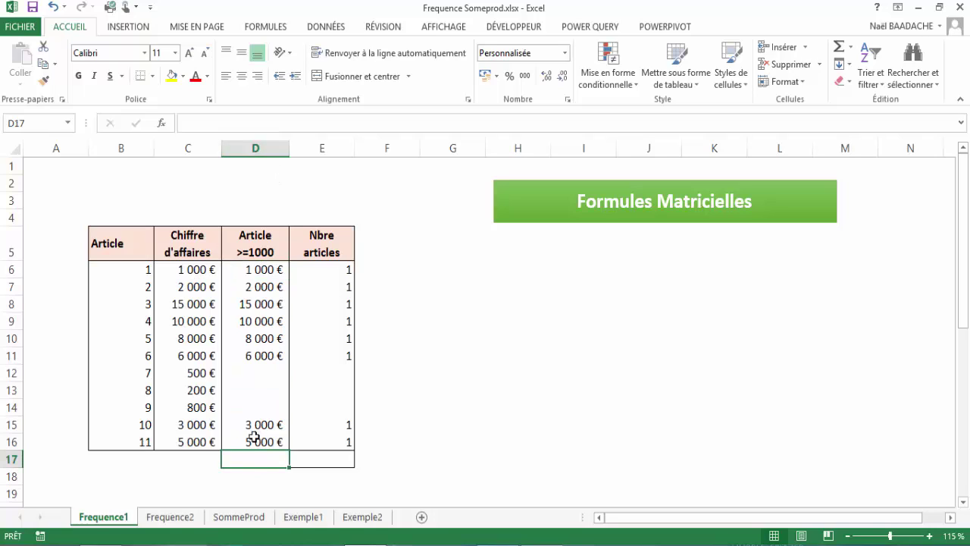
{"action": "left_click", "coordinate": [255, 271]}
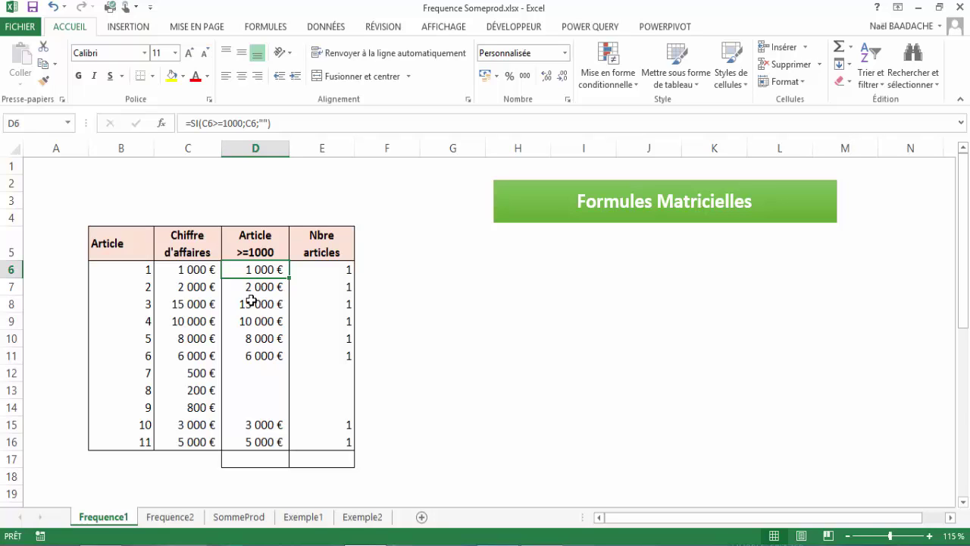
- Review D6's formula in edit mode, confirm it unchanged, then select D6:D16 and D17
{"action": "key", "text": "F2"}
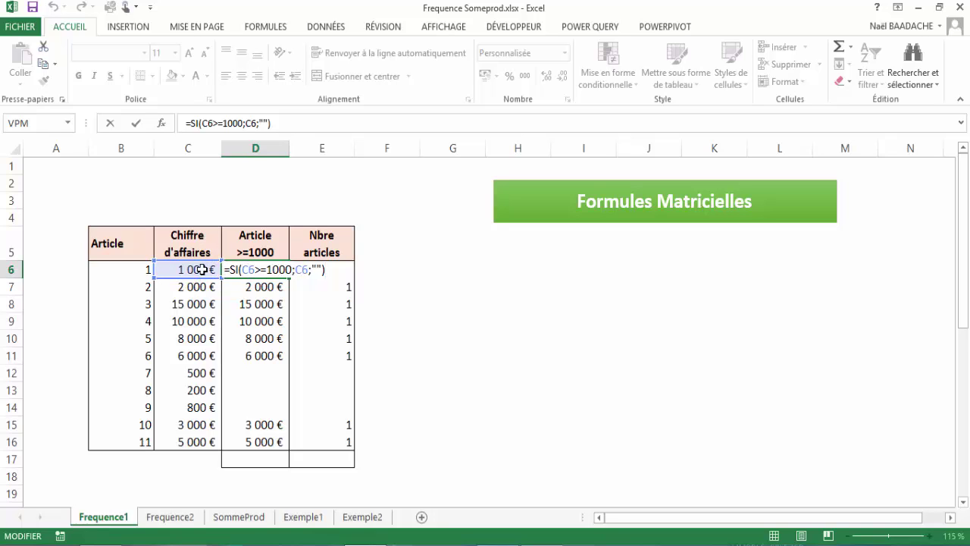
{"action": "left_click", "coordinate": [318, 269]}
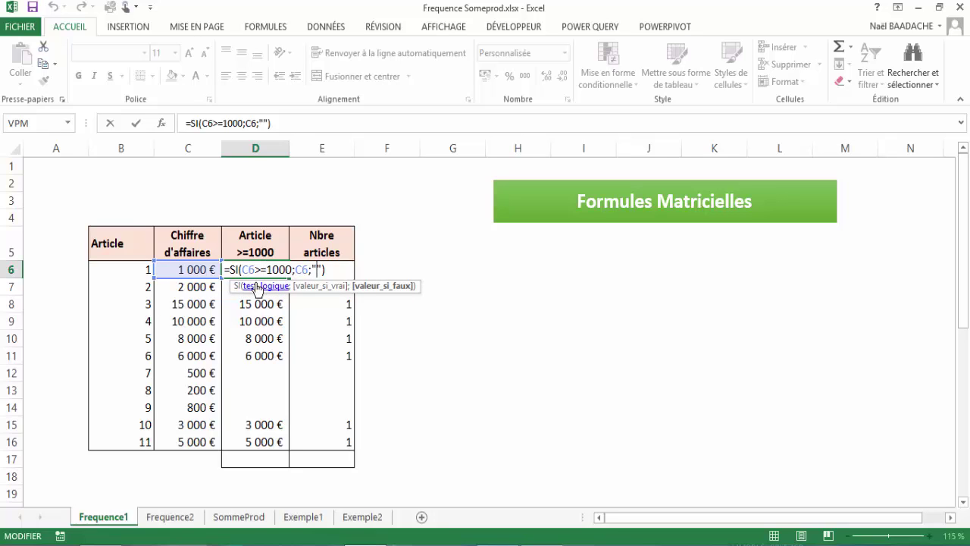
{"action": "key", "text": "ctrl+Return"}
{"action": "left_click_drag", "start_coordinate": [256, 284], "coordinate": [251, 455]}
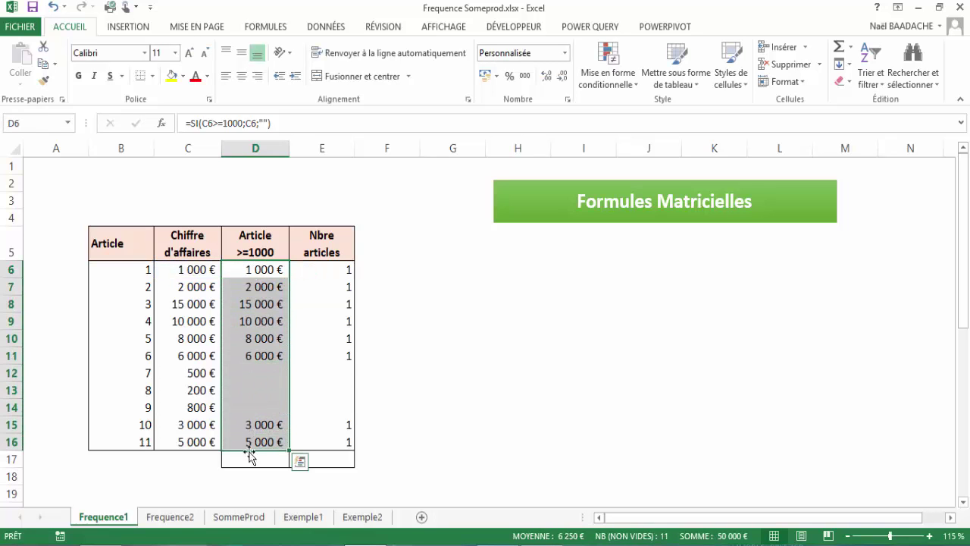
{"action": "left_click", "coordinate": [251, 457]}
- Enter =SOMME(D6:D16) in D17 to total the filtered amounts at 50 000 €
{"action": "type", "text": "="}
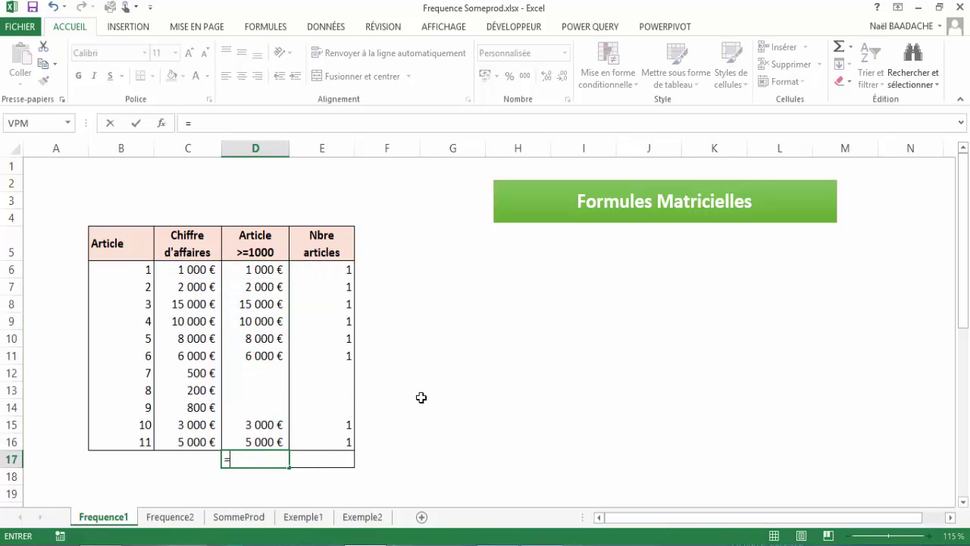
{"action": "type", "text": "somme("}
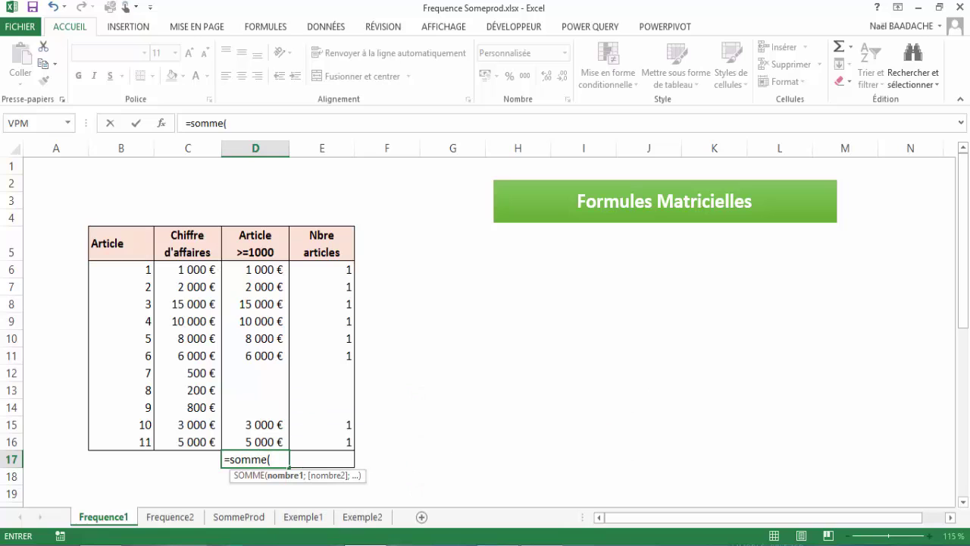
{"action": "left_click_drag", "start_coordinate": [265, 270], "coordinate": [249, 442]}
{"action": "key", "text": "Return"}
{"action": "key", "text": "Up"}
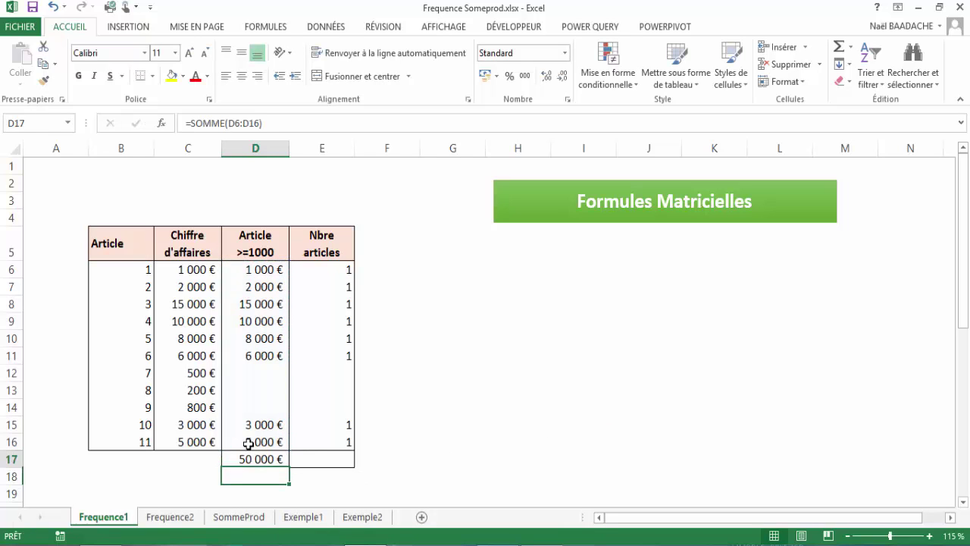
{"action": "key", "text": "Down"}
{"action": "key", "text": "Down"}
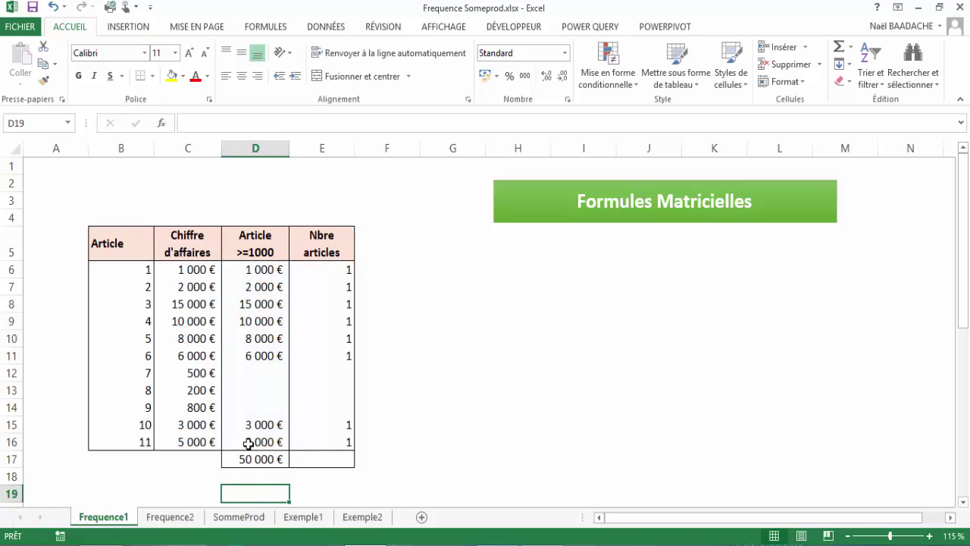
- Recheck the D6 SI formula and the D17 total, then select D19
{"action": "left_click", "coordinate": [263, 270]}
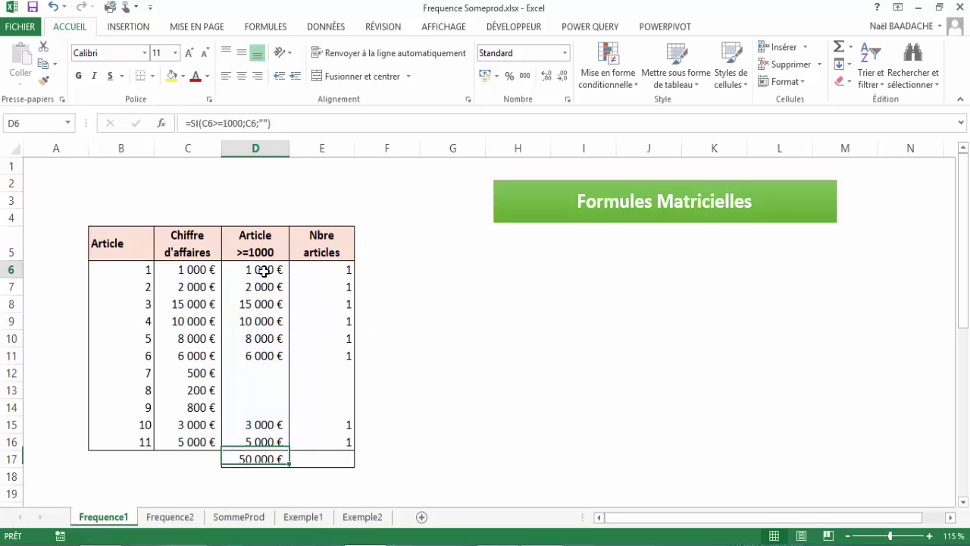
{"action": "left_click_drag", "start_coordinate": [262, 270], "coordinate": [255, 409]}
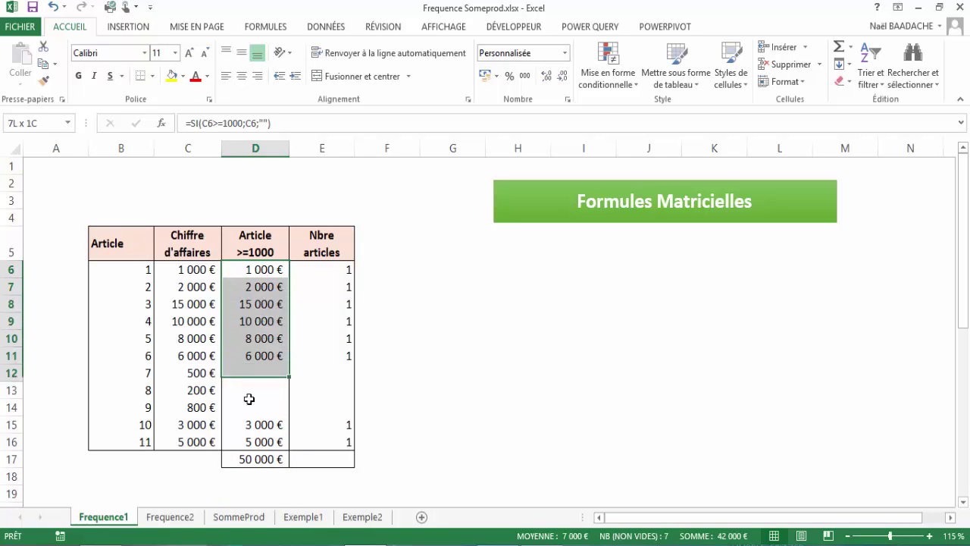
{"action": "left_click", "coordinate": [258, 463]}
{"action": "scroll", "coordinate": [247, 489], "scroll_direction": "down", "scroll_amount": 1}
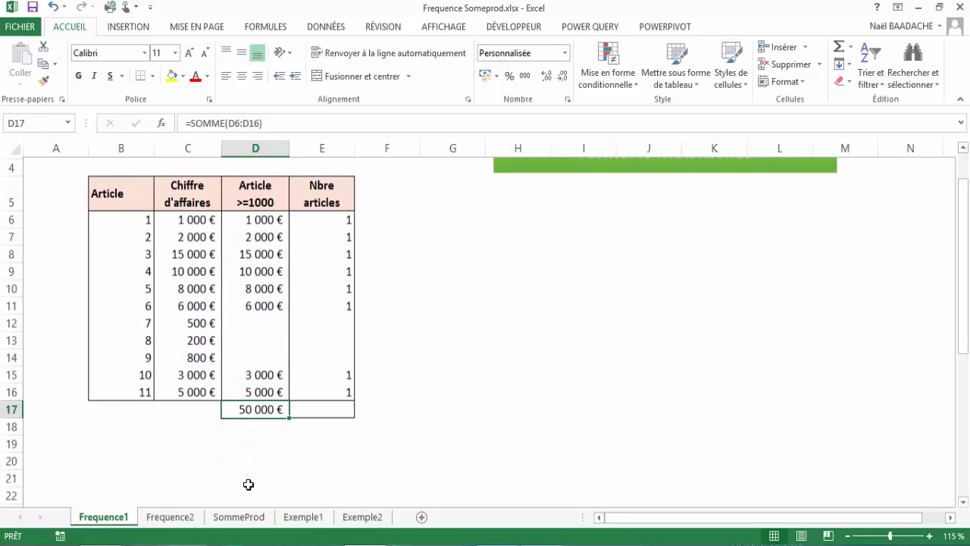
{"action": "left_click", "coordinate": [241, 443]}
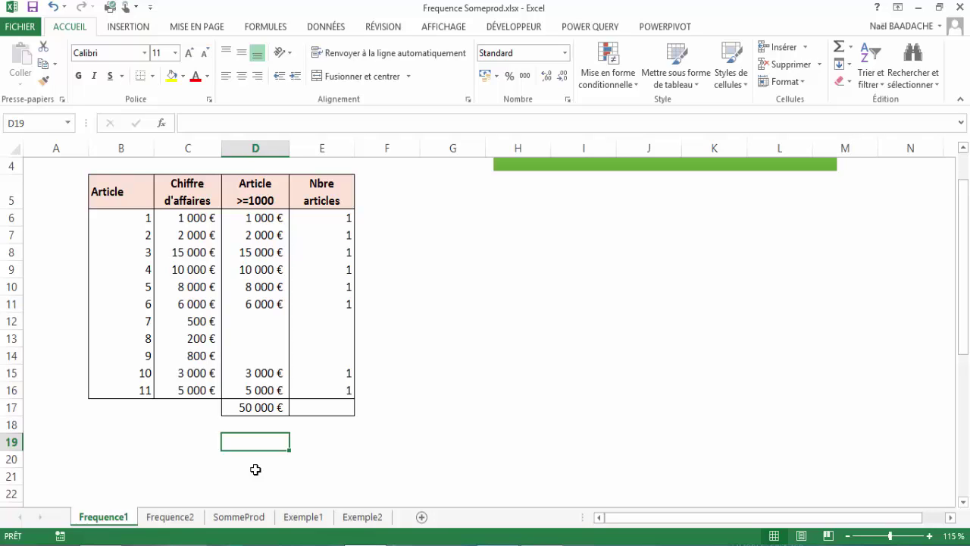
- Enter {=SOMME(SI(D6:D16>=1000;D6:D16))} as an array formula in D19, returning 50000
{"action": "type", "text": "="}
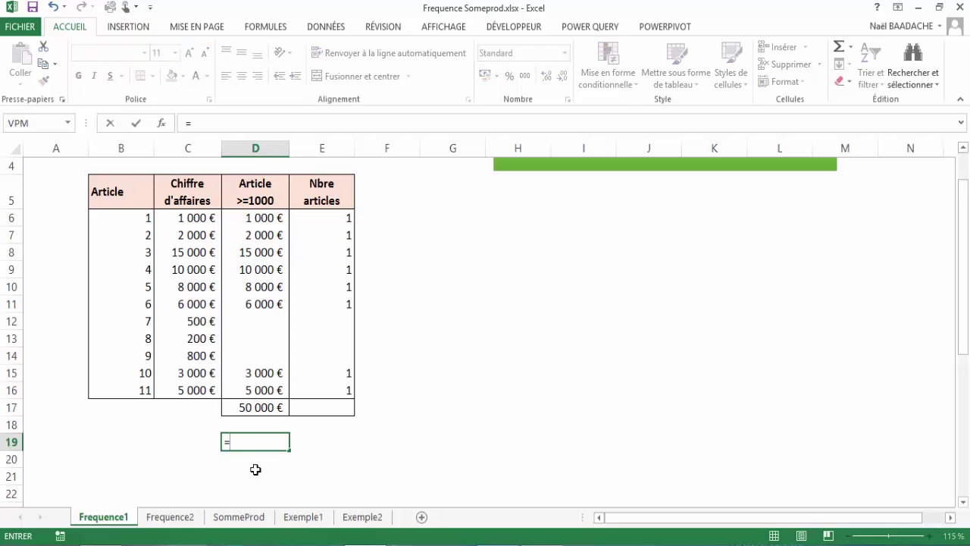
{"action": "type", "text": "somme("}
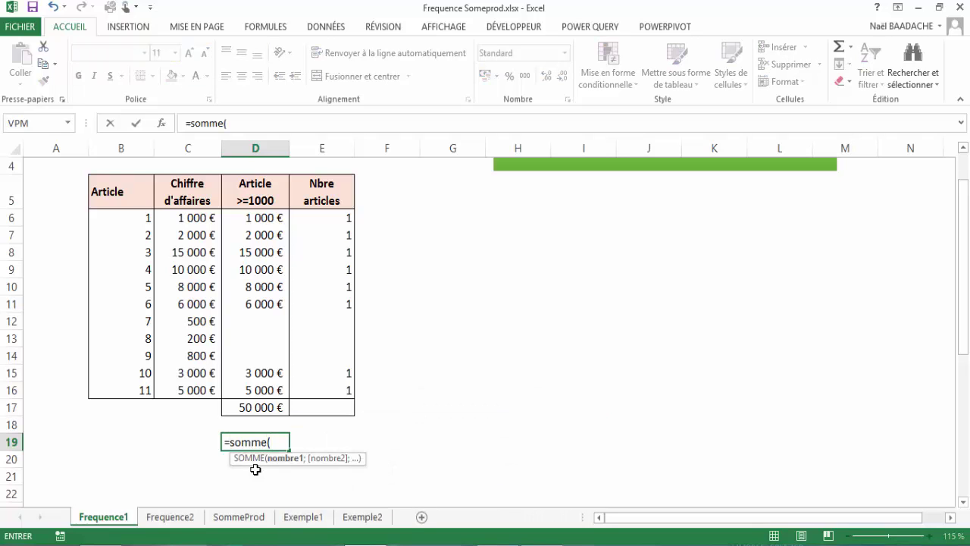
{"action": "type", "text": "si"}
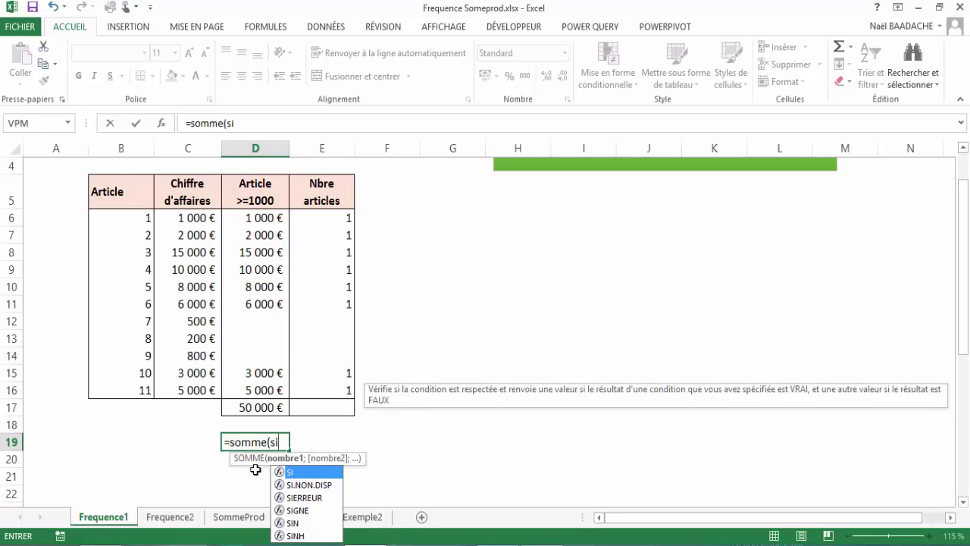
{"action": "type", "text": "("}
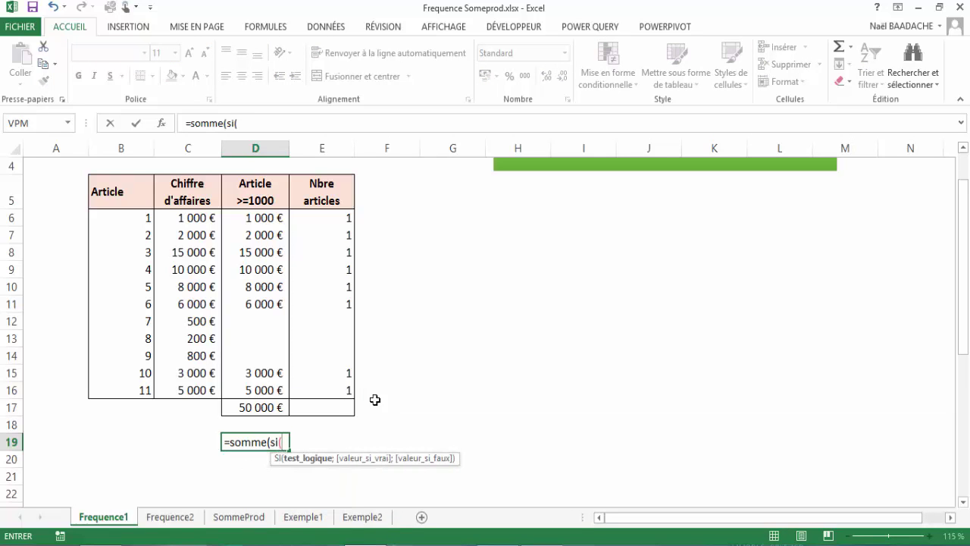
{"action": "left_click_drag", "start_coordinate": [227, 221], "coordinate": [234, 384]}
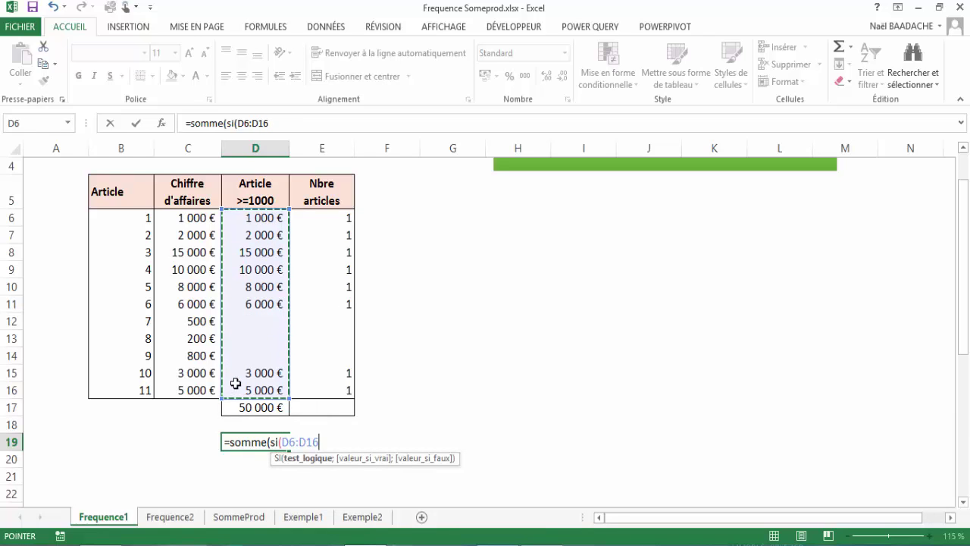
{"action": "type", "text": ">="}
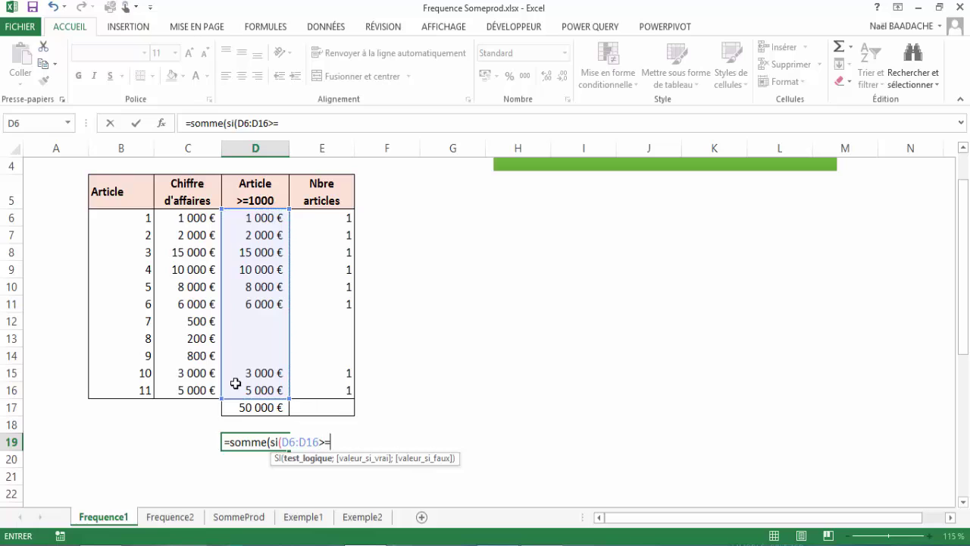
{"action": "type", "text": "1000"}
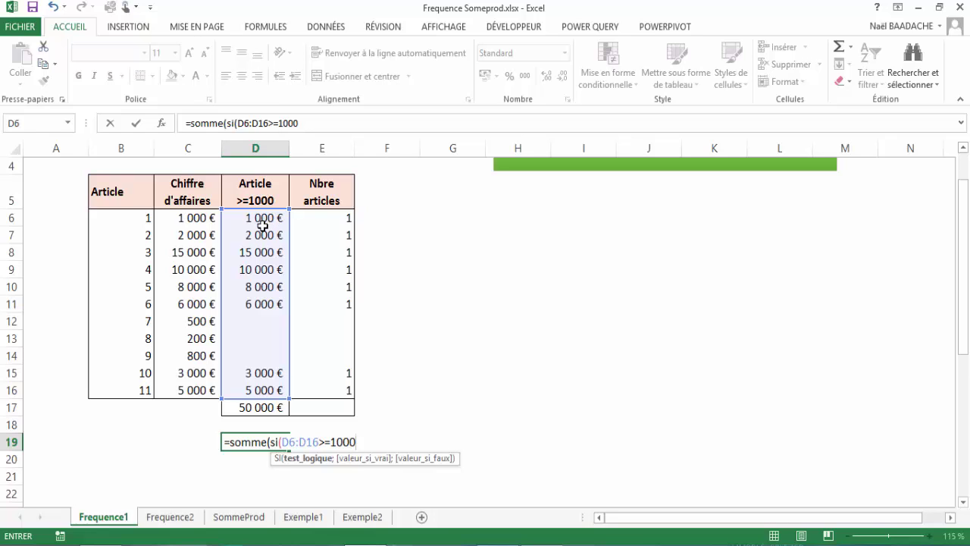
{"action": "type", "text": ";"}
{"action": "left_click_drag", "start_coordinate": [262, 225], "coordinate": [246, 388]}
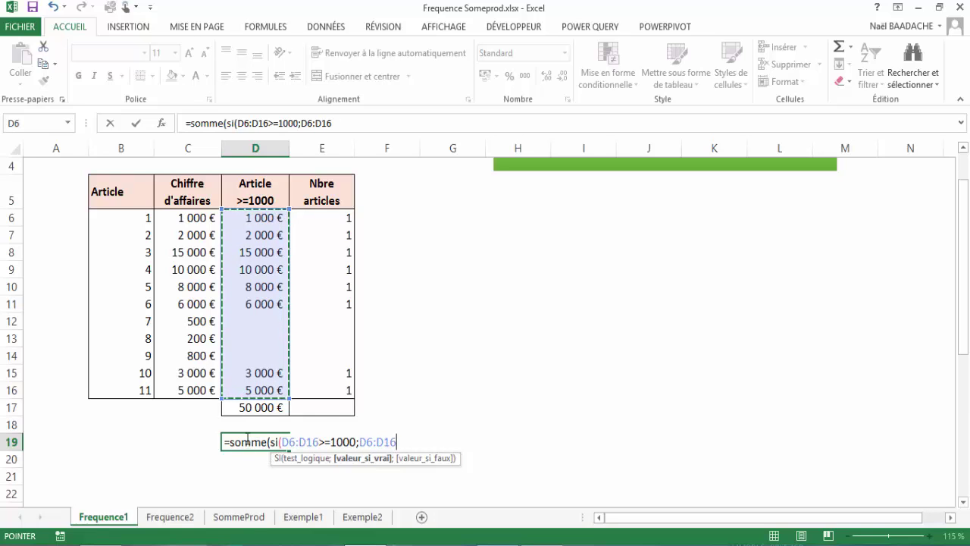
{"action": "type", "text": ")"}
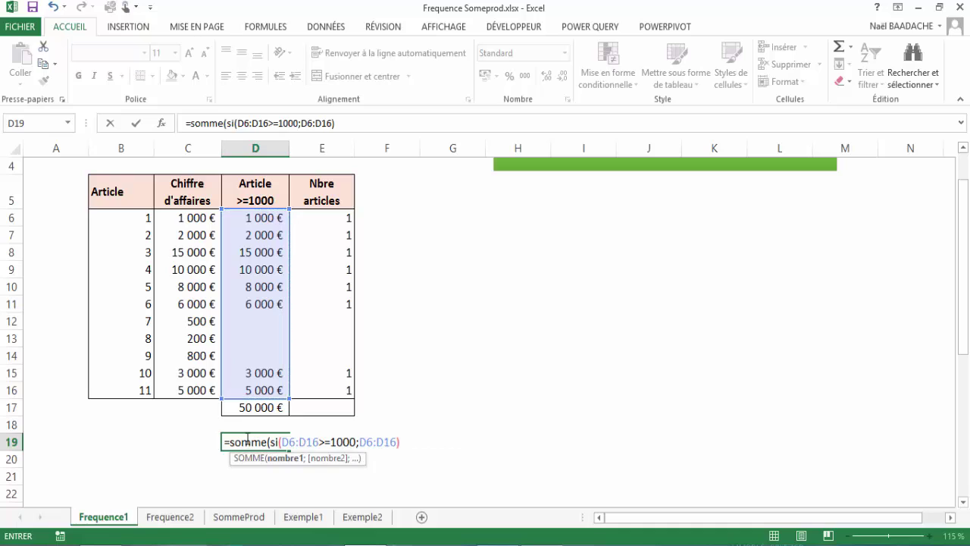
{"action": "type", "text": ")"}
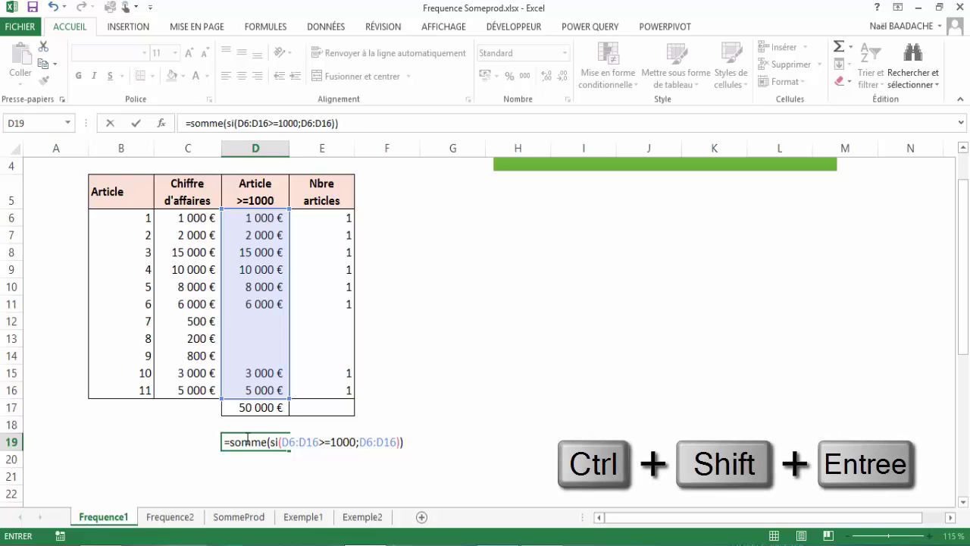
{"action": "key", "text": "ctrl+shift+Return"}
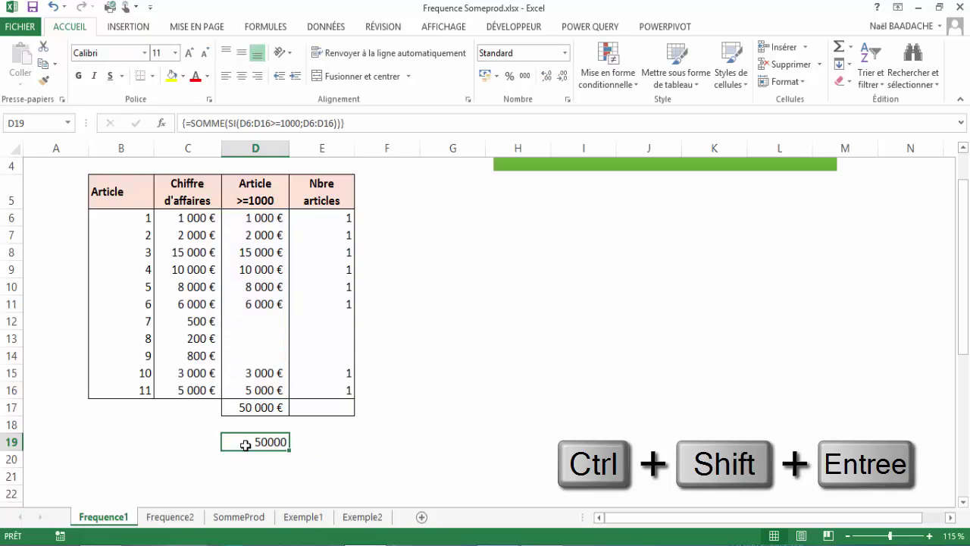
{"action": "left_click", "coordinate": [382, 122]}
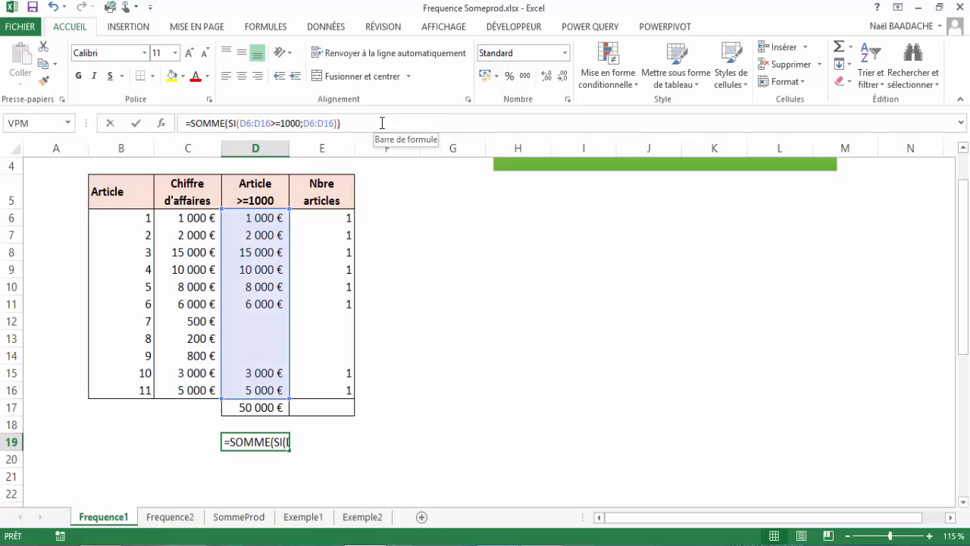
{"action": "key", "text": "Escape"}
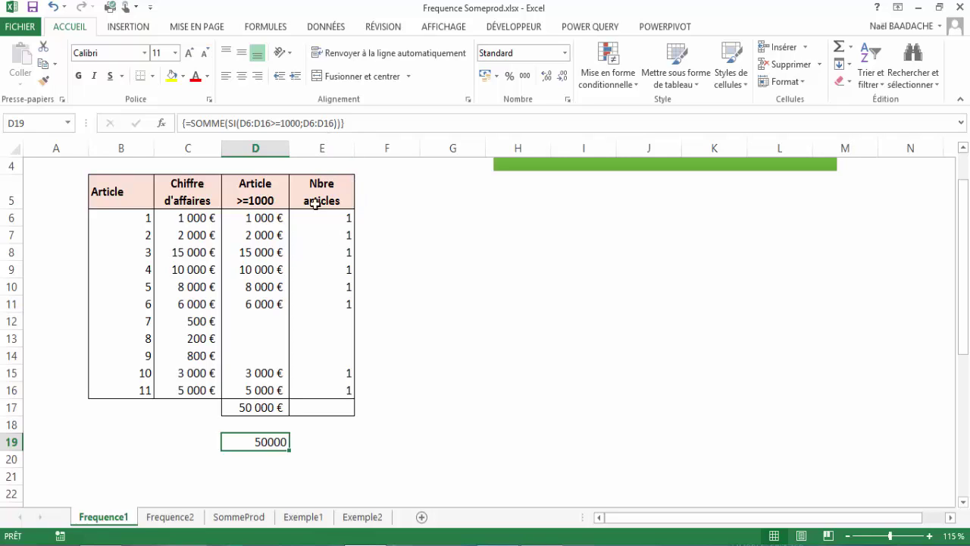
{"action": "left_click", "coordinate": [315, 219]}
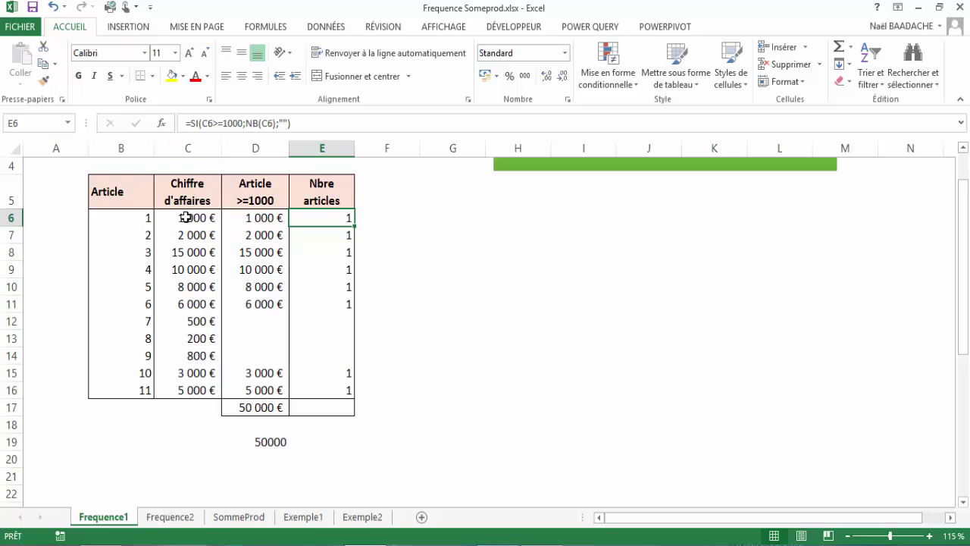
{"action": "left_click", "coordinate": [195, 218]}
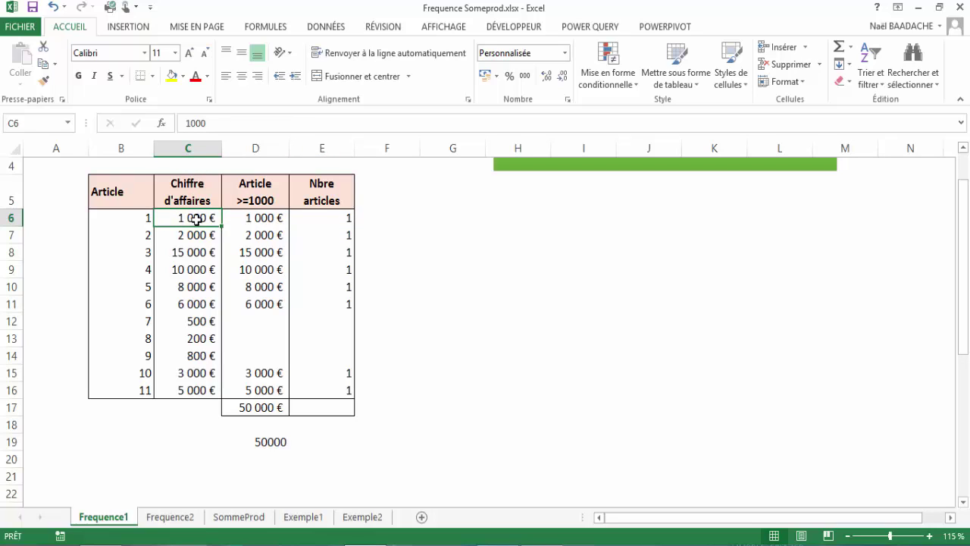
{"action": "left_click", "coordinate": [331, 221]}
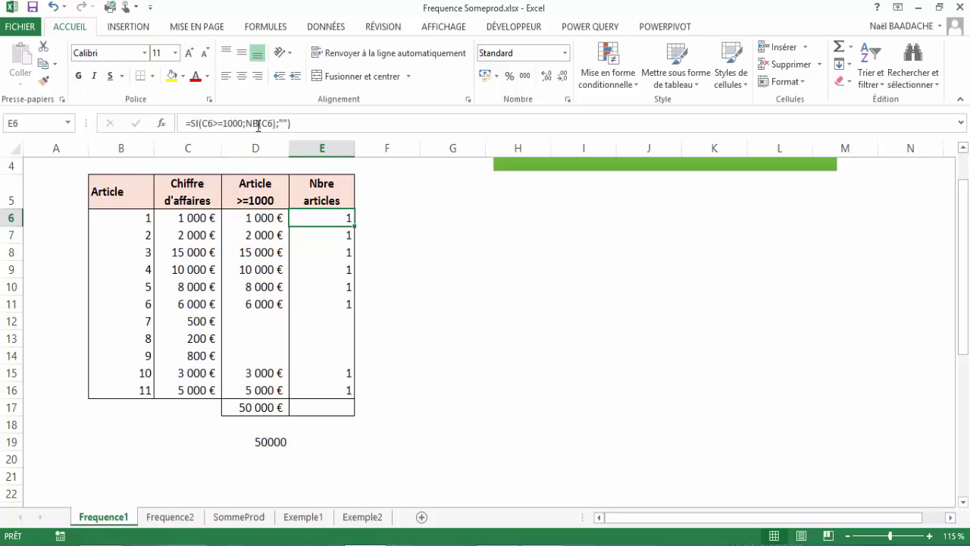
{"action": "double_click", "coordinate": [331, 227]}
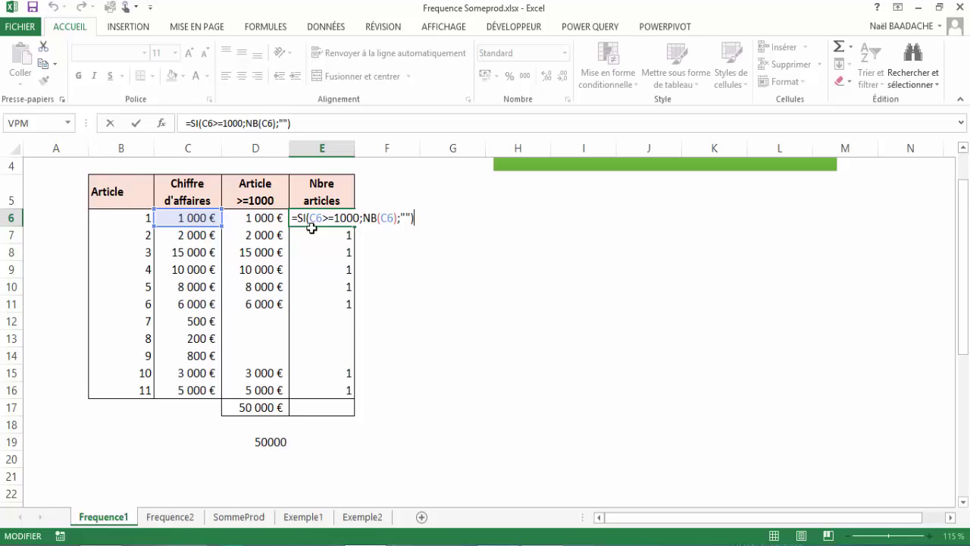
{"action": "left_click", "coordinate": [363, 217]}
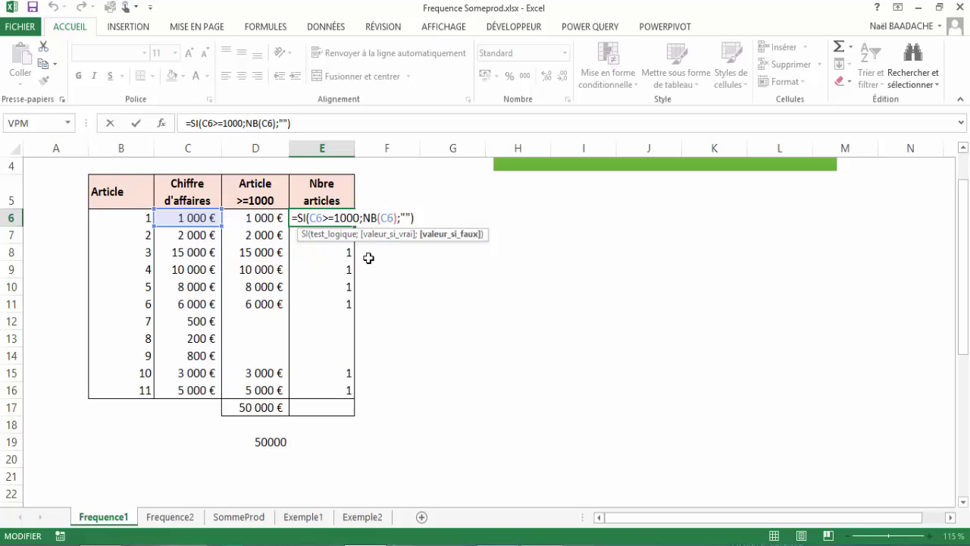
{"action": "left_click", "coordinate": [336, 254]}
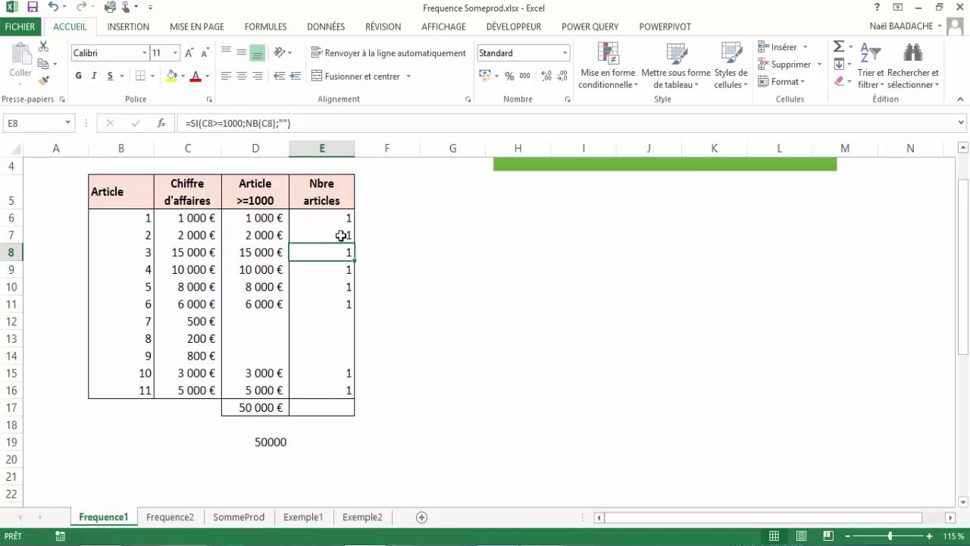
{"action": "left_click_drag", "start_coordinate": [335, 218], "coordinate": [324, 388]}
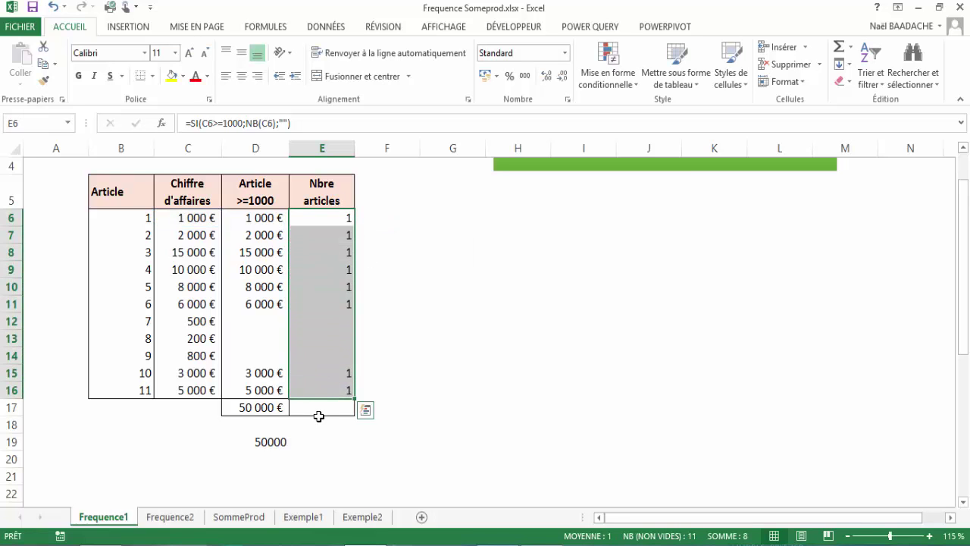
{"action": "left_click", "coordinate": [318, 411]}
- Enter =SOMME(E6:E16) in E17 to count 8 articles
{"action": "type", "text": "="}
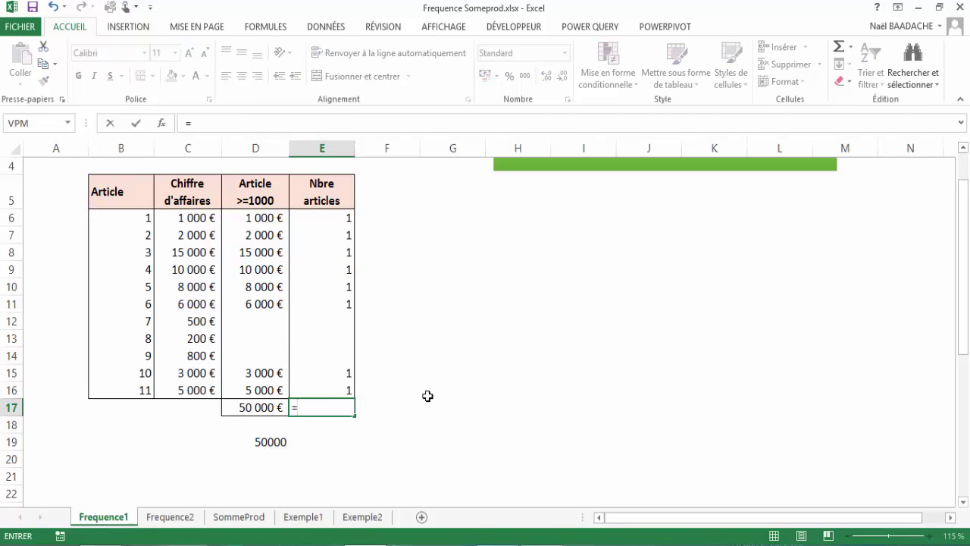
{"action": "type", "text": "somme("}
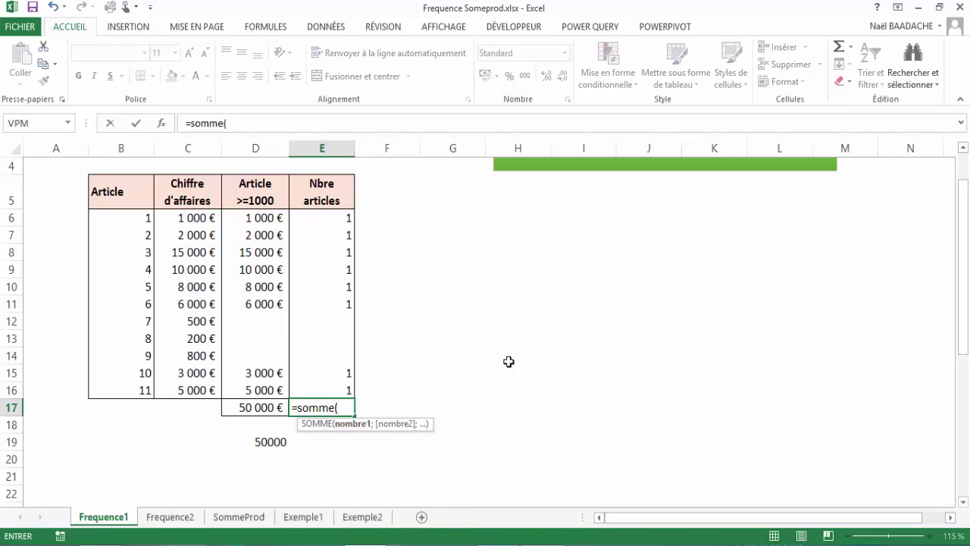
{"action": "left_click_drag", "start_coordinate": [335, 219], "coordinate": [326, 387]}
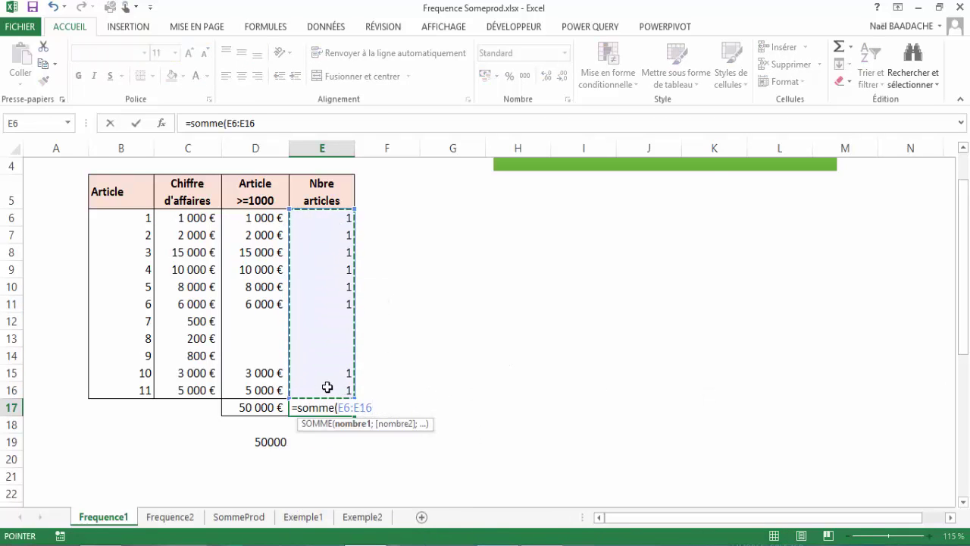
{"action": "key", "text": "Return"}
{"action": "key", "text": "Up"}
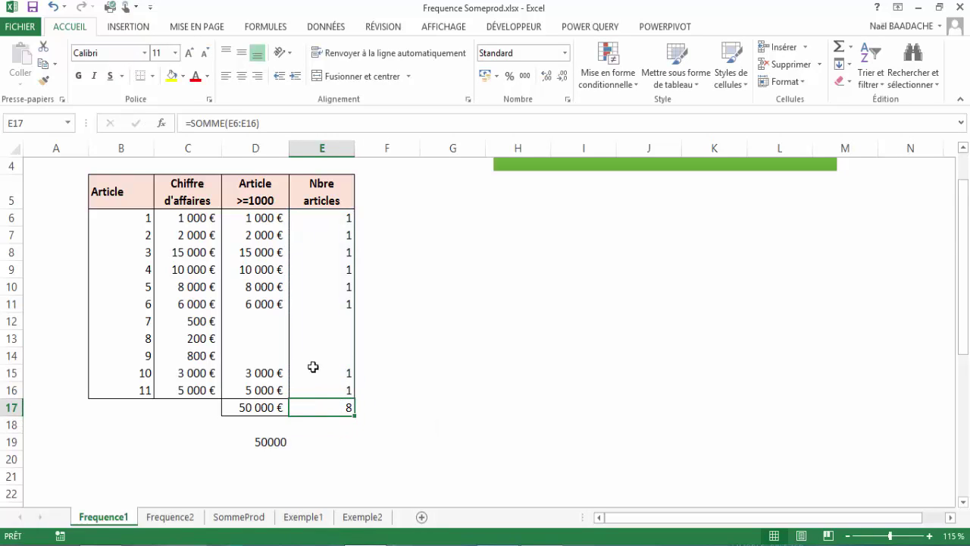
- Check C6 and the D19 formula, then select the empty cell D20
{"action": "left_click", "coordinate": [195, 218]}
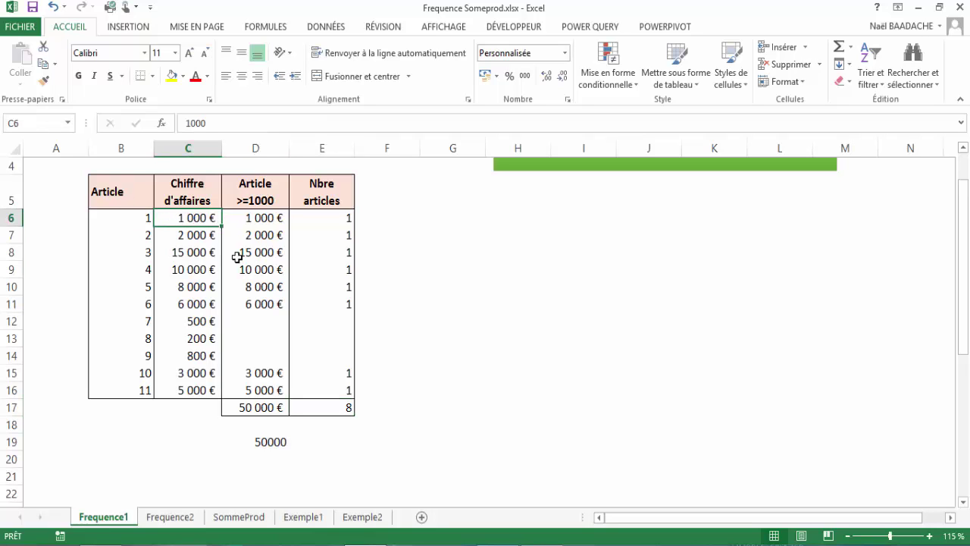
{"action": "scroll", "coordinate": [276, 326], "scroll_direction": "down", "scroll_amount": 1}
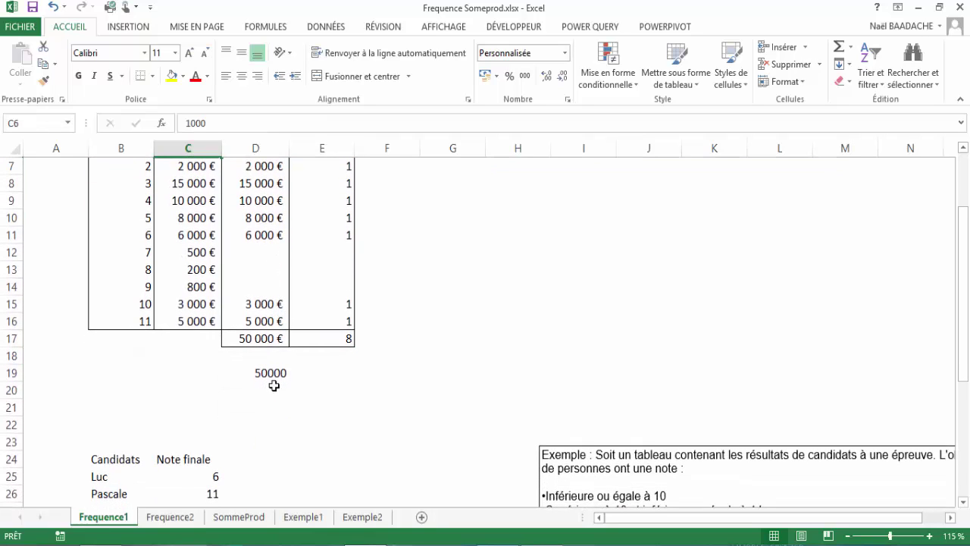
{"action": "left_click", "coordinate": [271, 375]}
{"action": "left_click", "coordinate": [276, 389]}
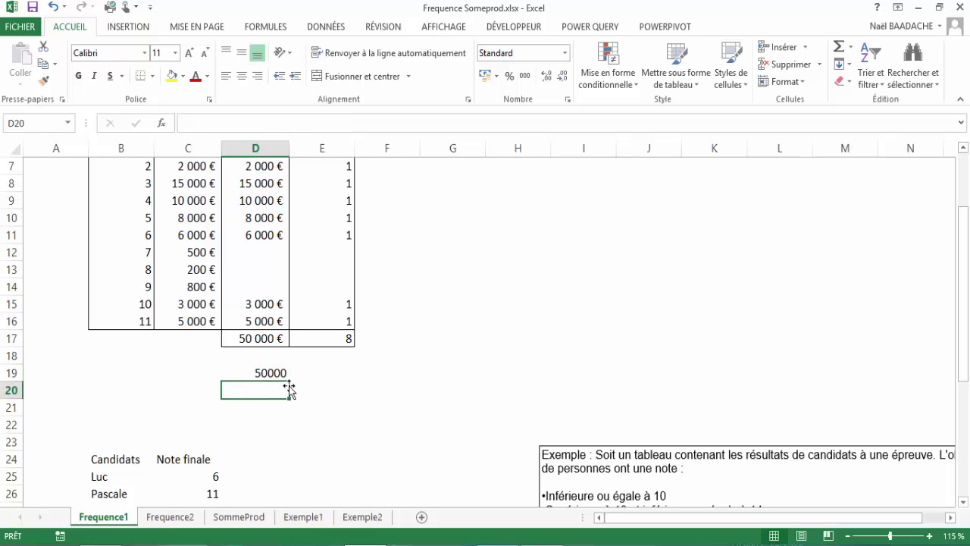
{"action": "scroll", "coordinate": [76, 409], "scroll_direction": "up", "scroll_amount": 1}
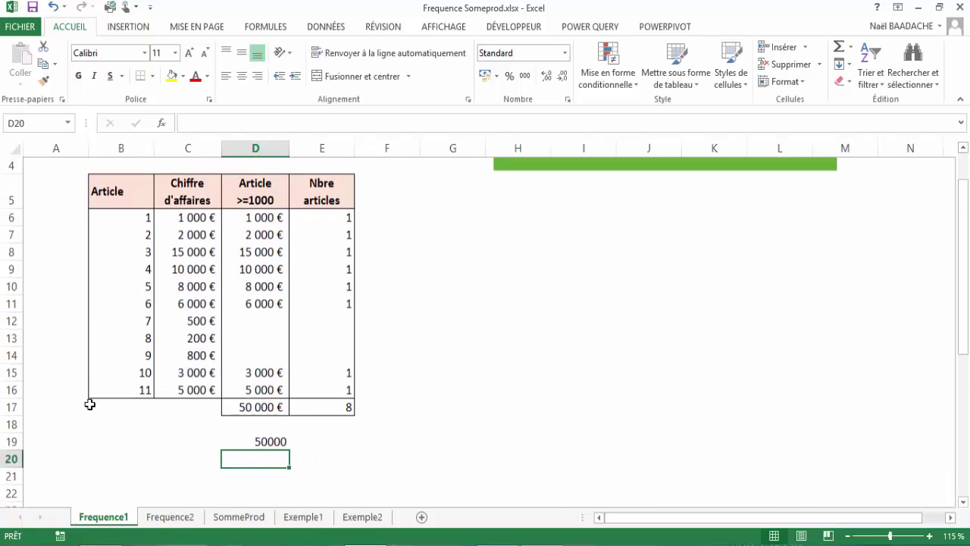
- Enter {=NB(SI(D6:D16>=1000;D6:D16))} as an array formula in D20, giving 8, then switch to Frequence2
{"action": "type", "text": "="}
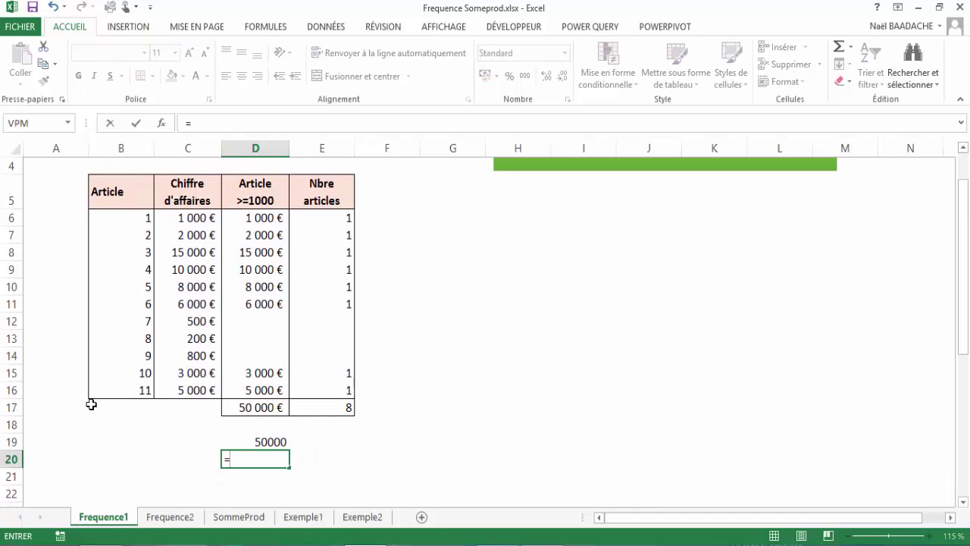
{"action": "type", "text": "nb"}
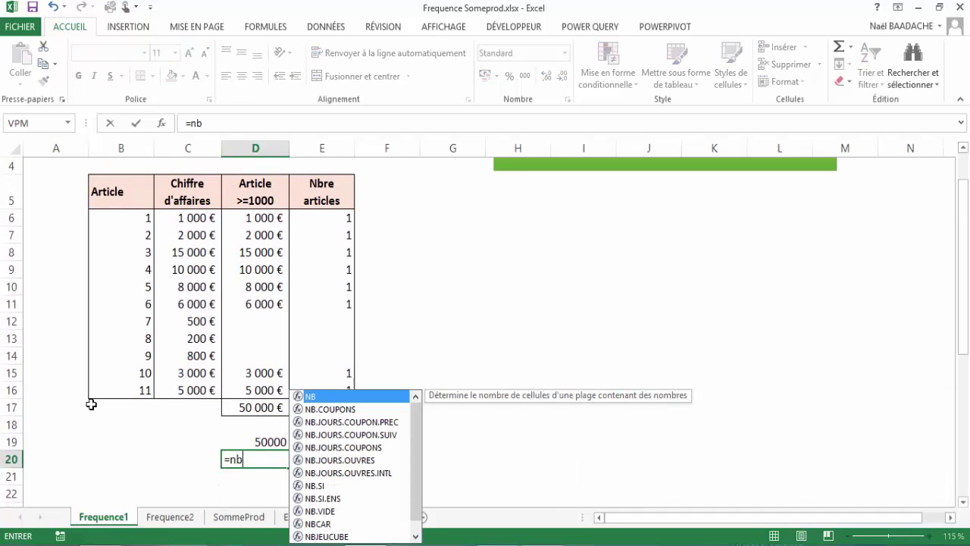
{"action": "type", "text": "("}
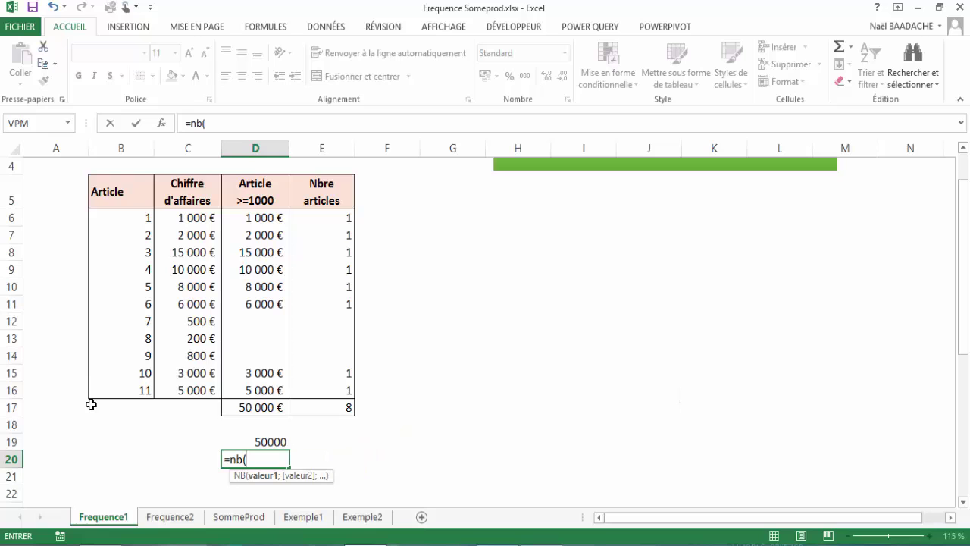
{"action": "type", "text": "si("}
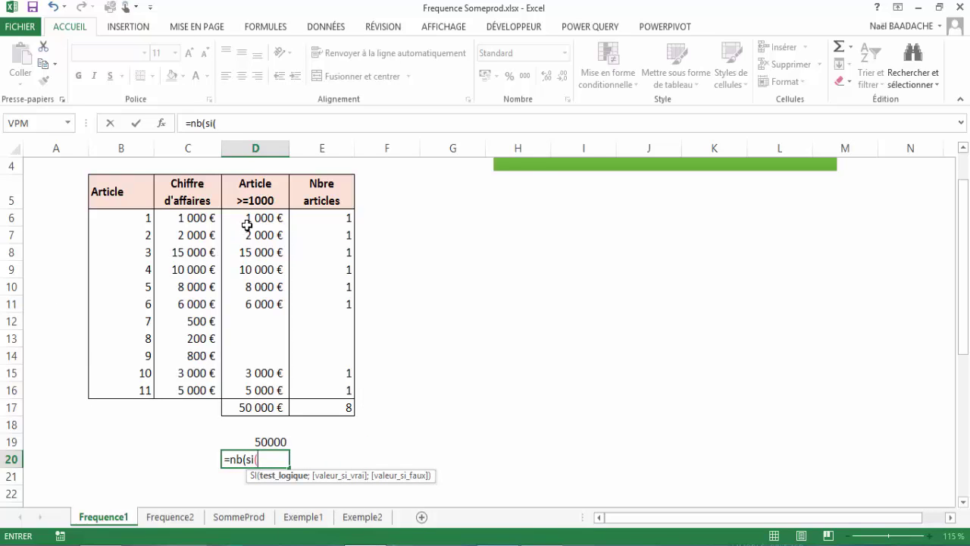
{"action": "left_click_drag", "start_coordinate": [249, 225], "coordinate": [238, 393]}
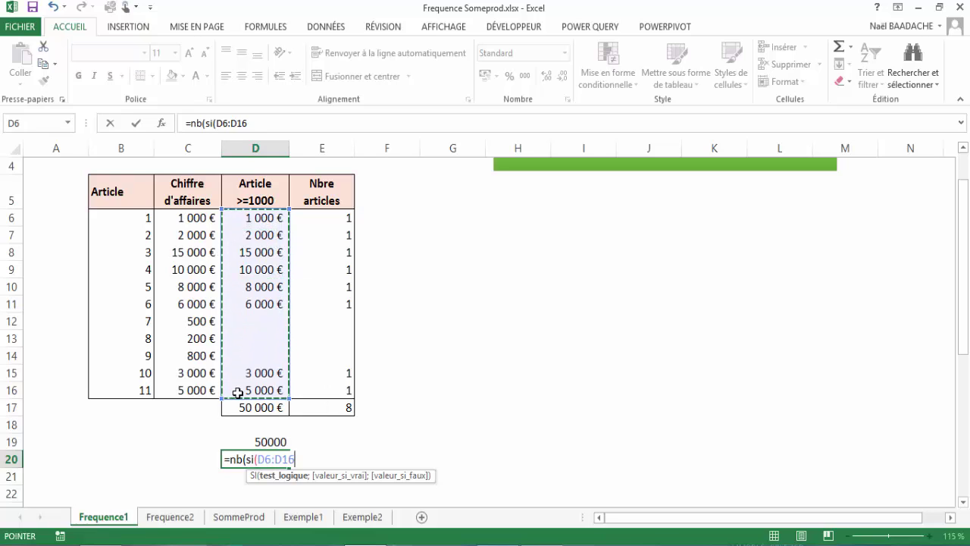
{"action": "type", "text": ">="}
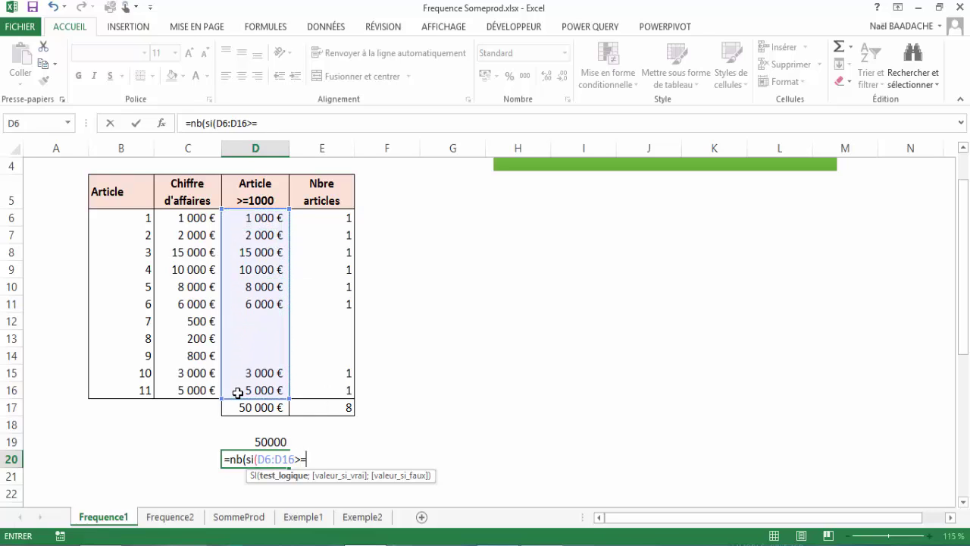
{"action": "type", "text": "1000"}
{"action": "type", "text": ";"}
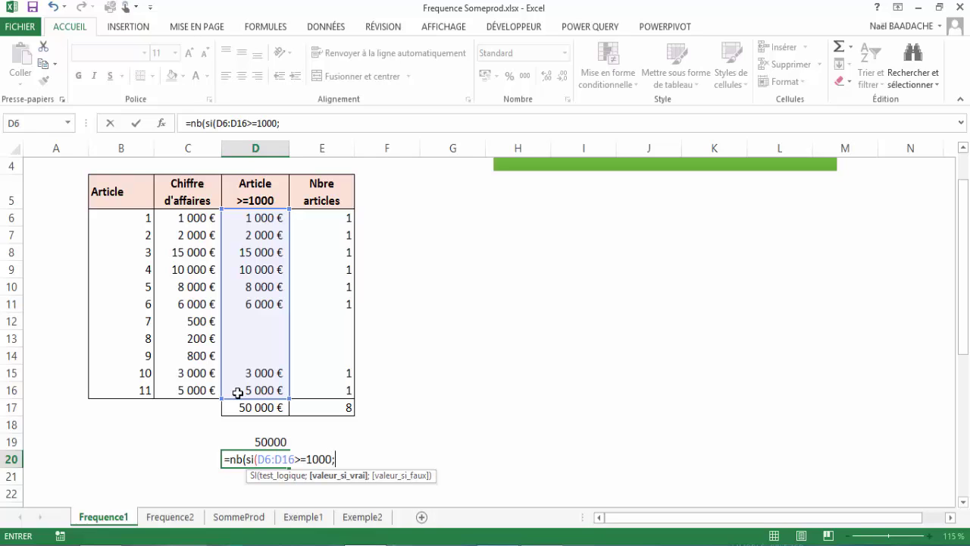
{"action": "left_click_drag", "start_coordinate": [267, 219], "coordinate": [258, 394]}
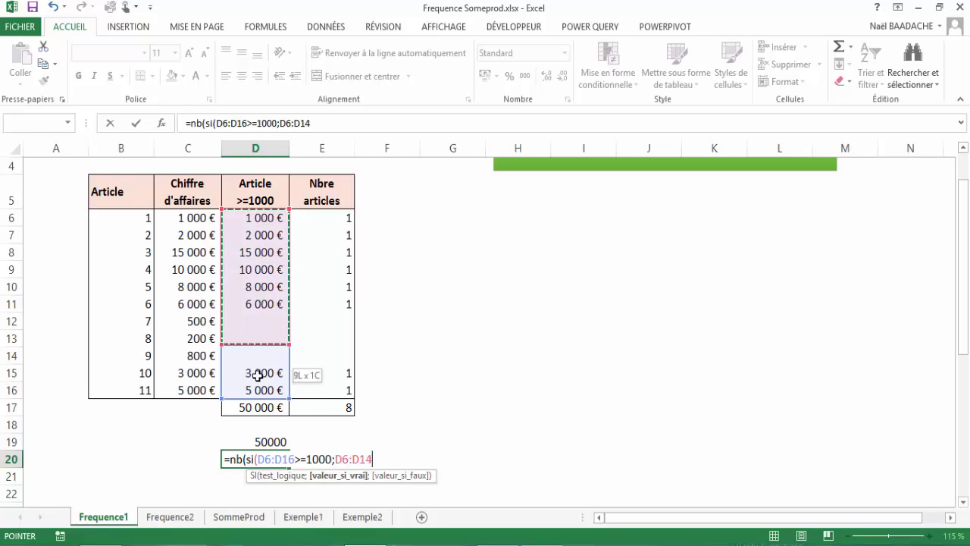
{"action": "type", "text": ")"}
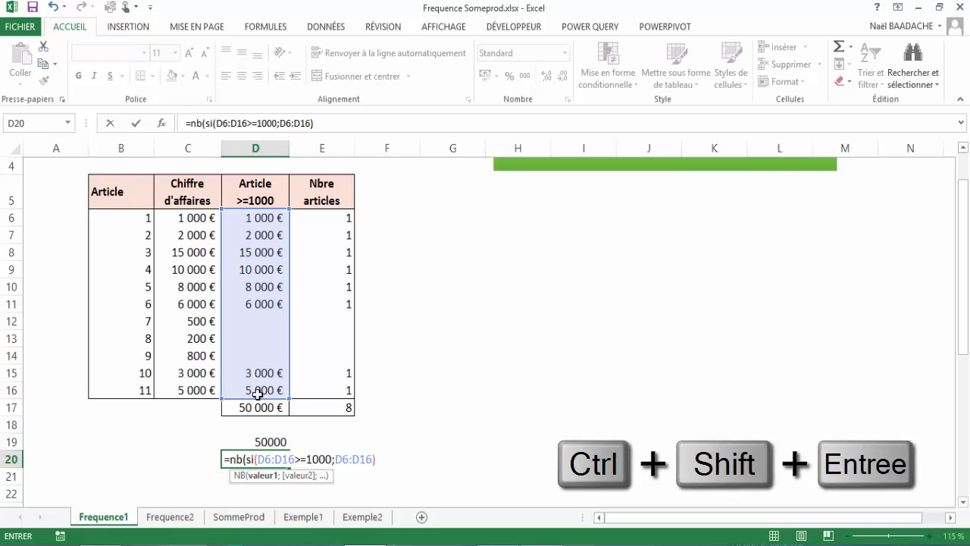
{"action": "key", "text": "ctrl+shift+Return"}
{"action": "key", "text": "Return"}
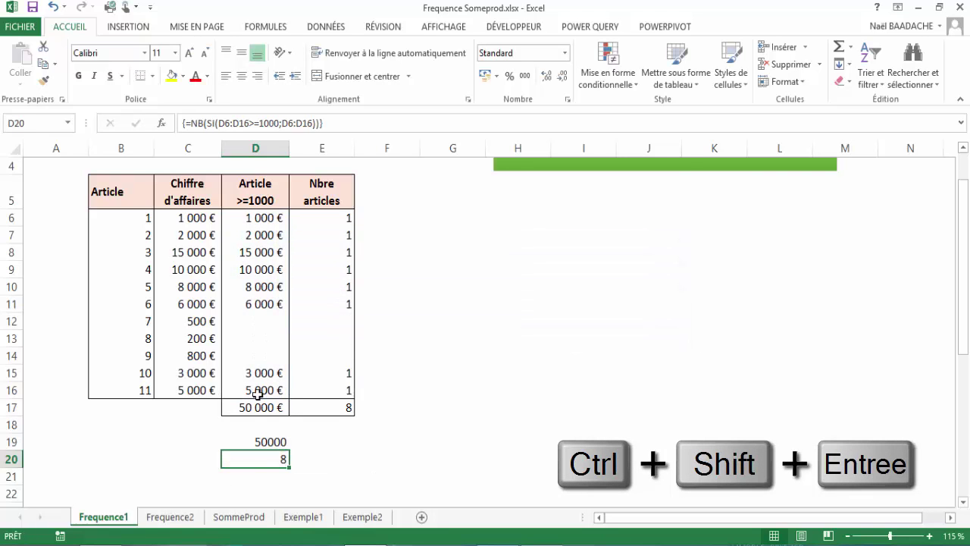
{"action": "left_click", "coordinate": [321, 123]}
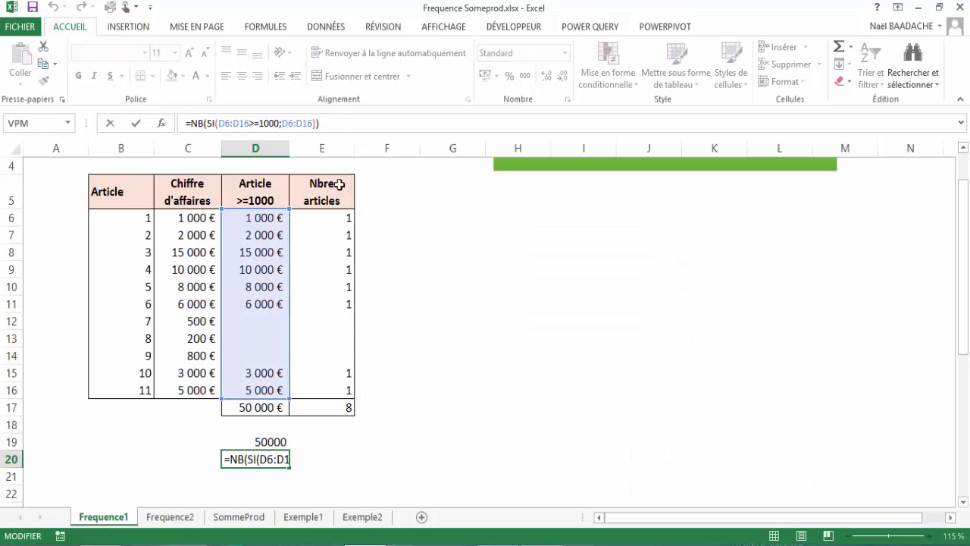
{"action": "key", "text": "ctrl+shift+Return"}
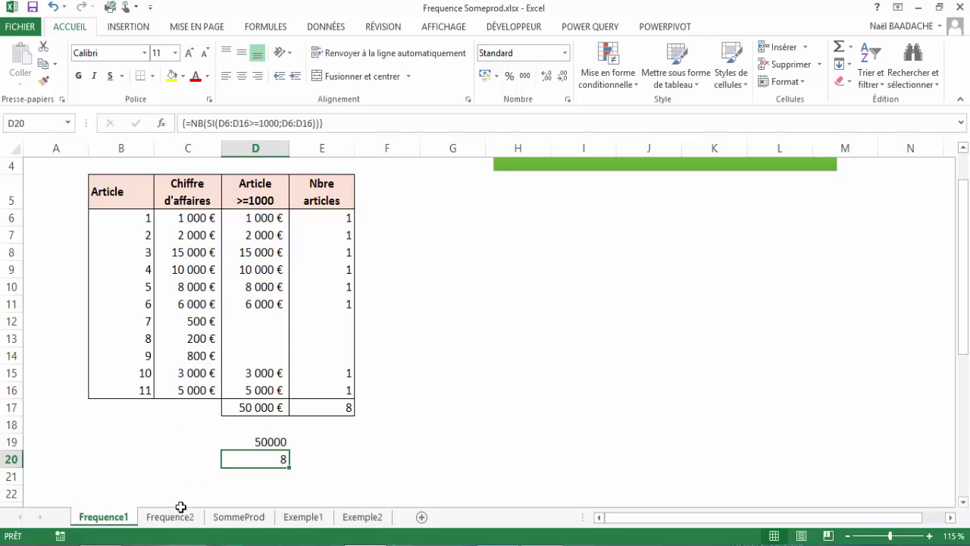
{"action": "left_click", "coordinate": [171, 516]}
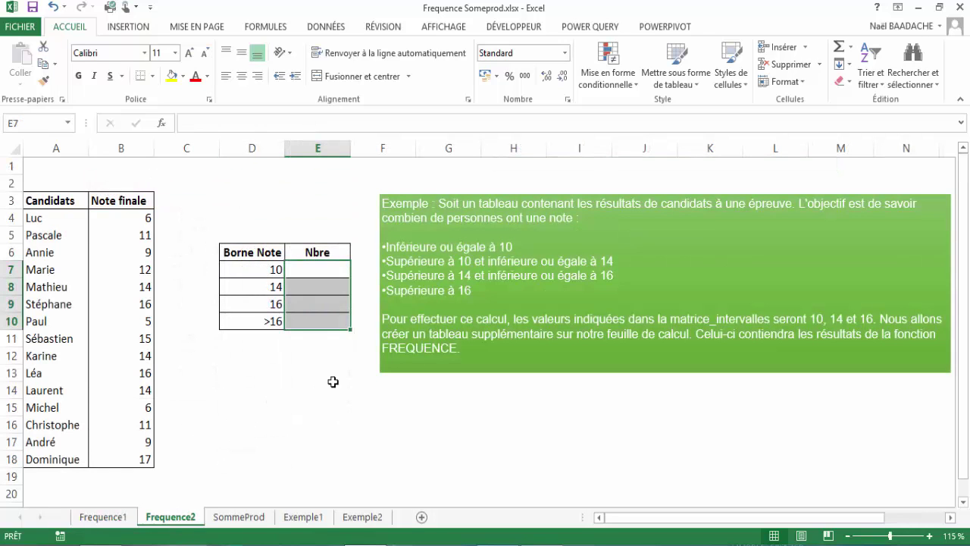
- Look over the Note finale grades and the Borne Note/Nbre table, ending on cell E7
{"action": "left_click", "coordinate": [38, 218]}
{"action": "left_click_drag", "start_coordinate": [96, 222], "coordinate": [102, 307]}
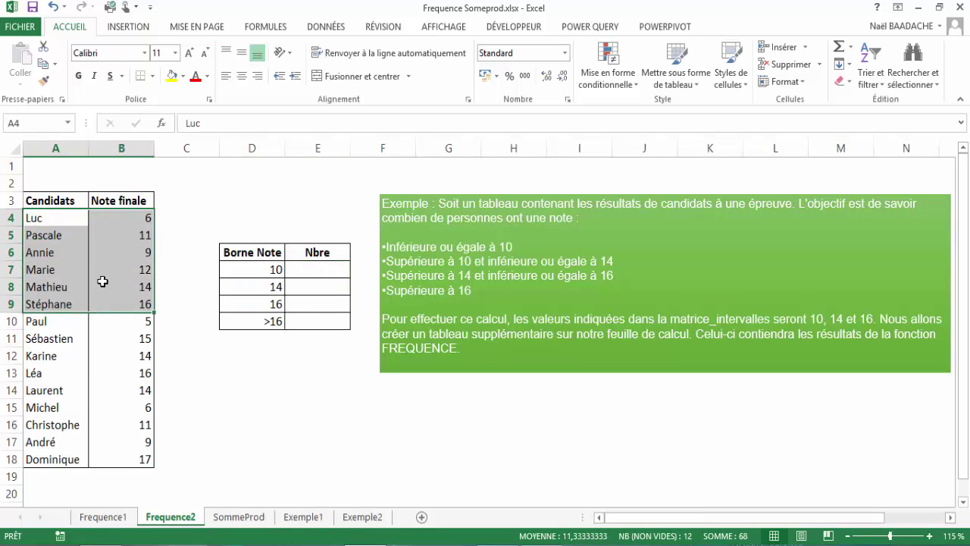
{"action": "left_click", "coordinate": [123, 250]}
{"action": "left_click", "coordinate": [142, 219]}
{"action": "left_click_drag", "start_coordinate": [142, 220], "coordinate": [136, 237]}
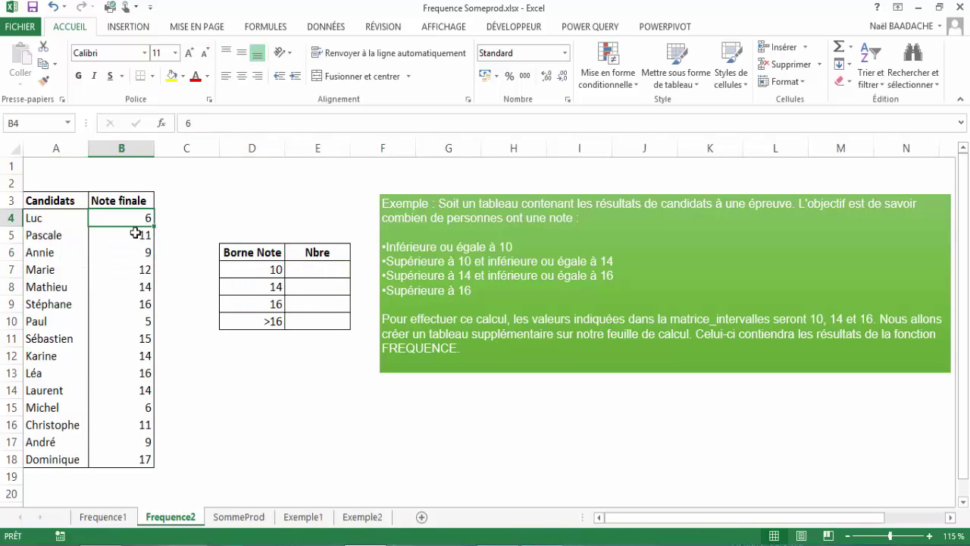
{"action": "left_click", "coordinate": [136, 236]}
{"action": "left_click", "coordinate": [138, 260]}
{"action": "left_click_drag", "start_coordinate": [261, 252], "coordinate": [318, 315]}
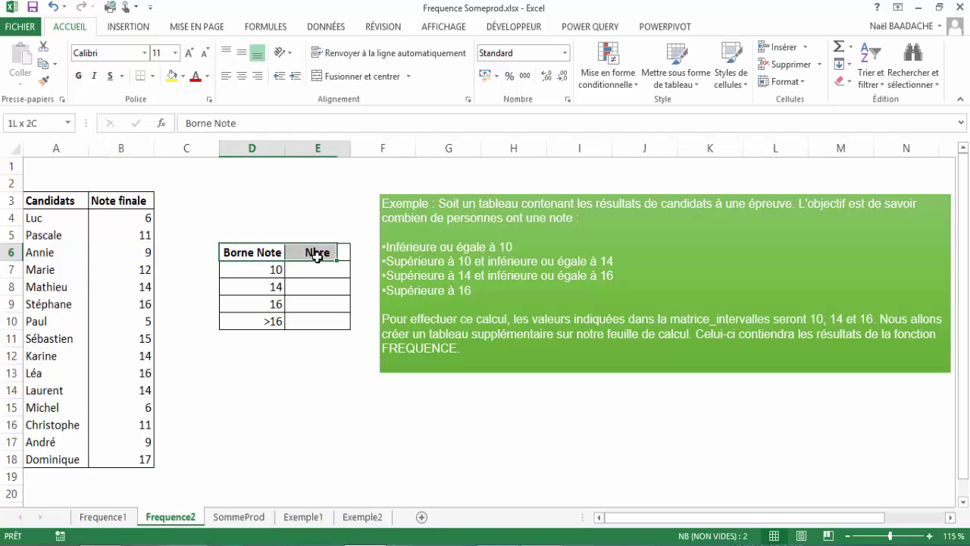
{"action": "left_click", "coordinate": [327, 272]}
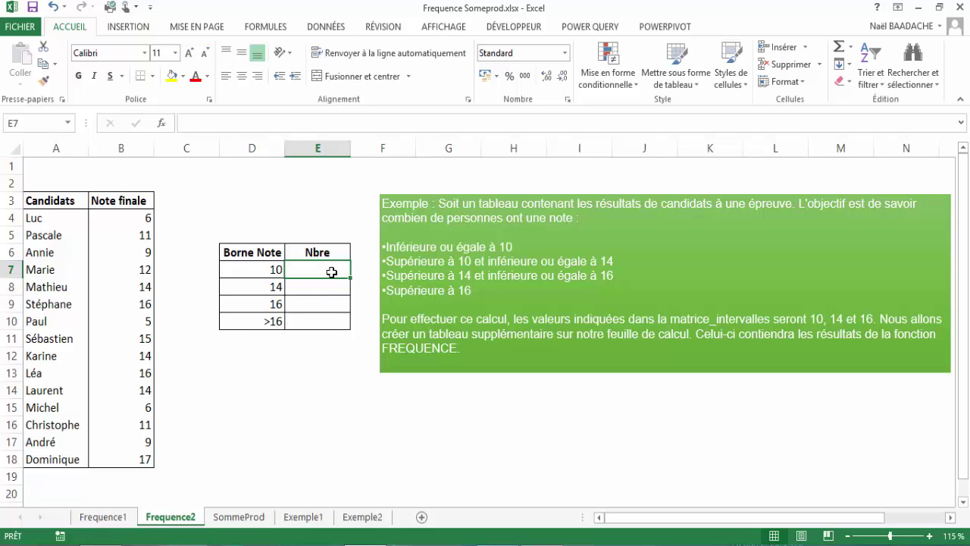
- Enter {=FREQUENCE(B4:B18;D7:D10)} as an array across E7:E10, returning 5, 6, 3 and 1
{"action": "left_click_drag", "start_coordinate": [332, 272], "coordinate": [327, 323]}
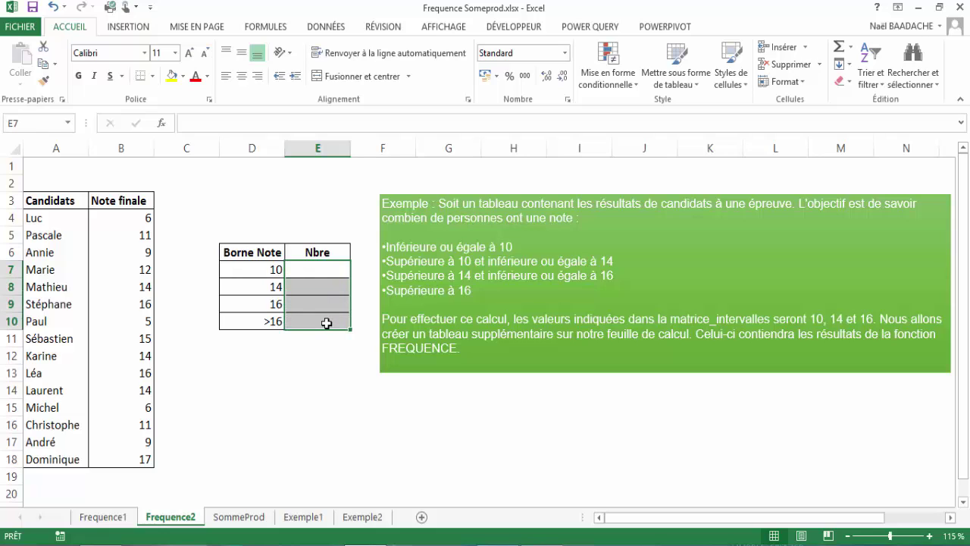
{"action": "type", "text": "="}
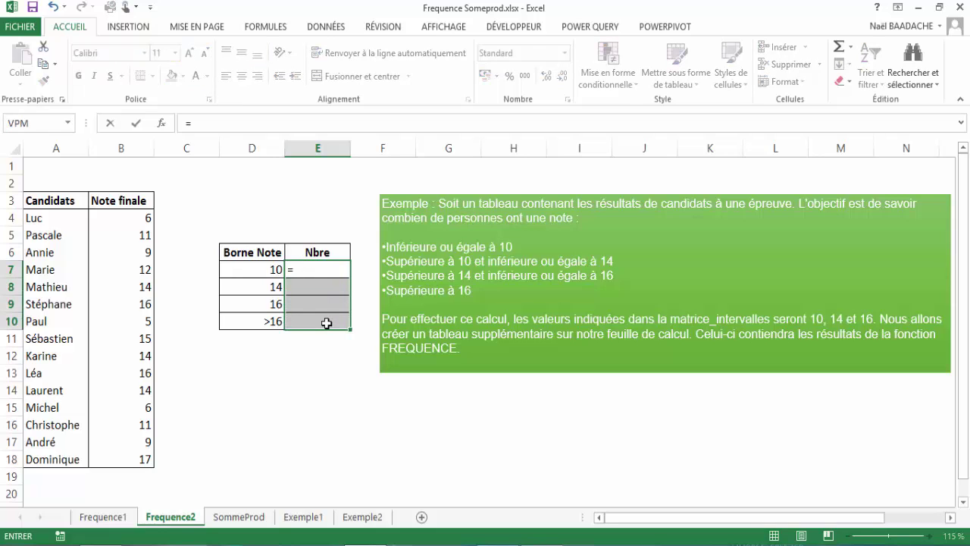
{"action": "type", "text": "freq"}
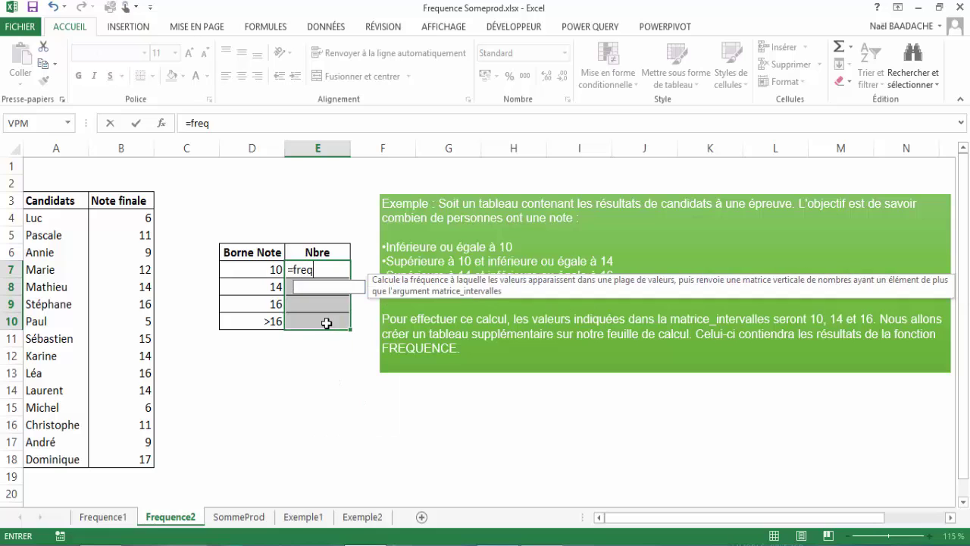
{"action": "type", "text": "ue"}
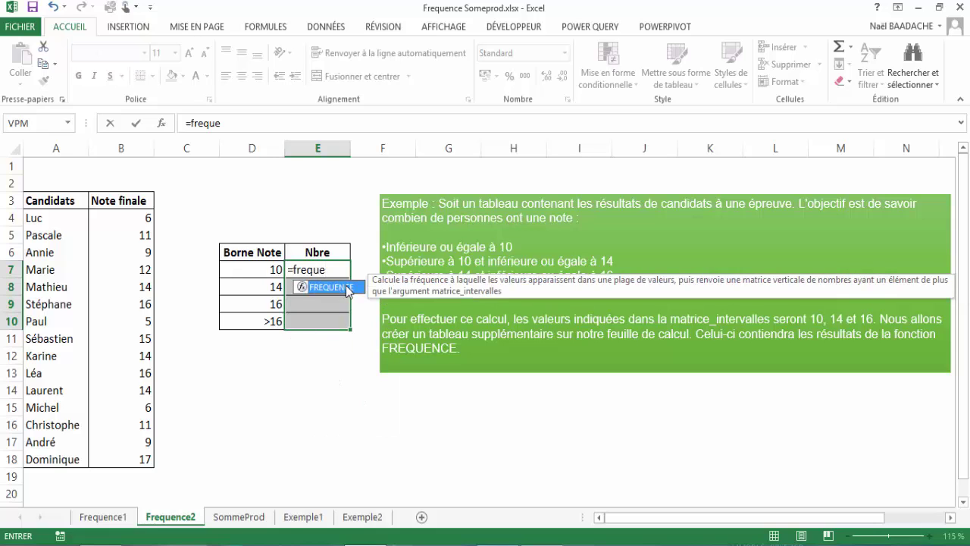
{"action": "double_click", "coordinate": [345, 288]}
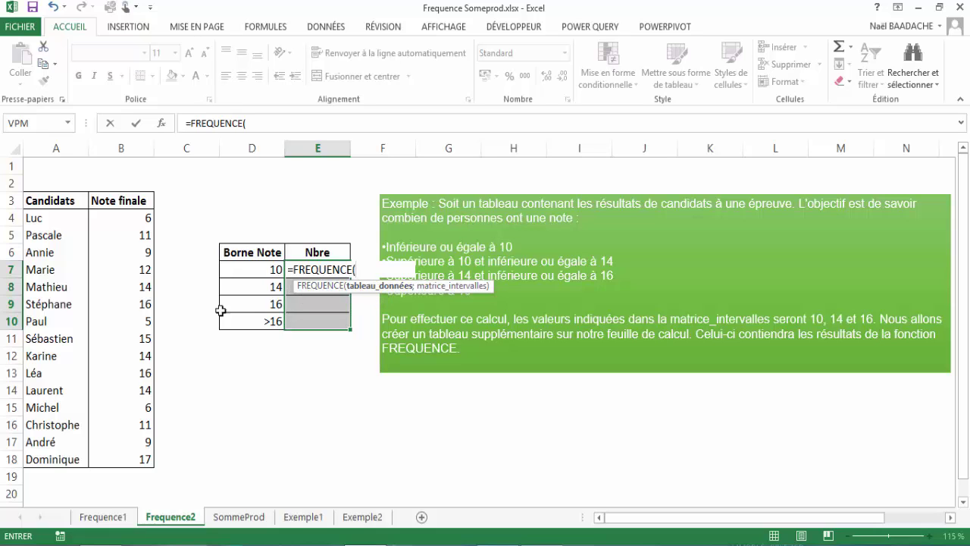
{"action": "left_click", "coordinate": [132, 221]}
{"action": "left_click_drag", "start_coordinate": [132, 229], "coordinate": [126, 456]}
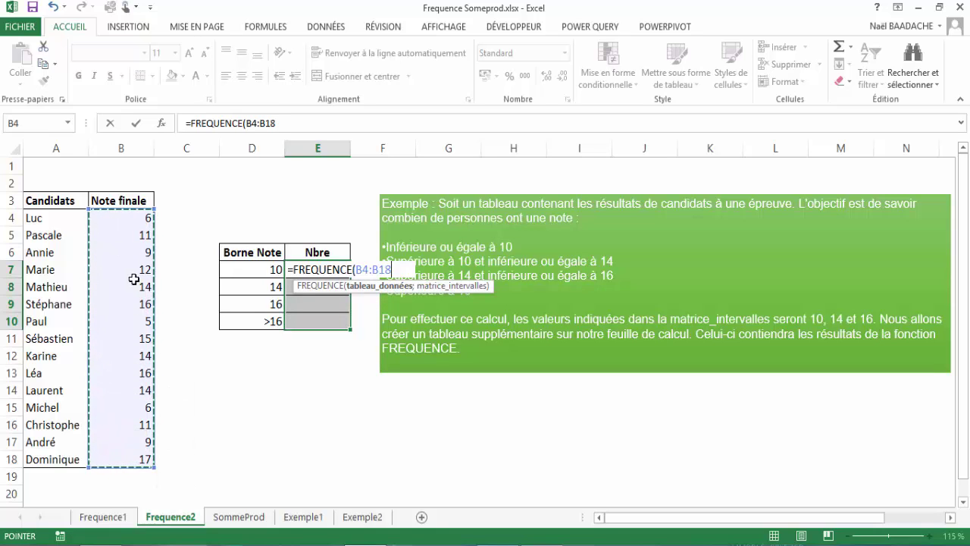
{"action": "type", "text": ";"}
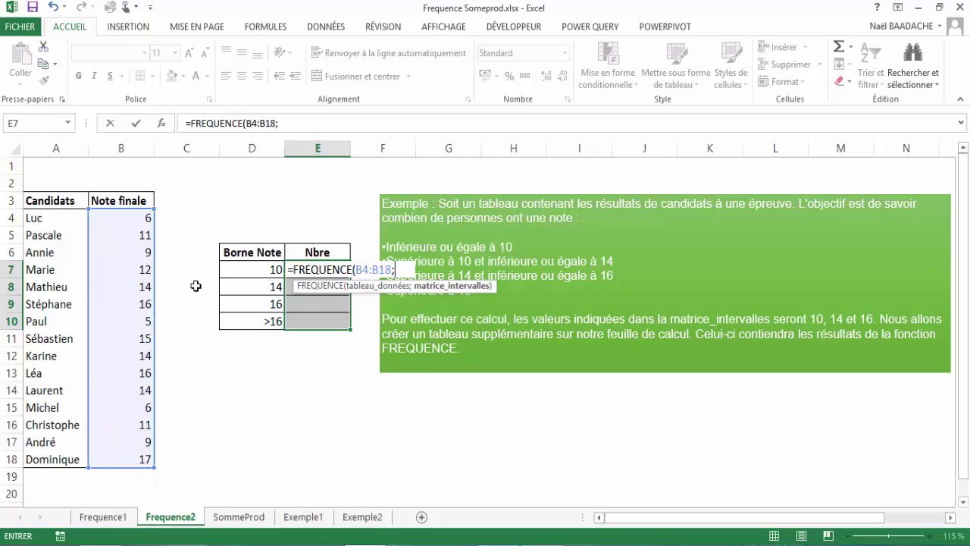
{"action": "left_click", "coordinate": [257, 271]}
{"action": "left_click_drag", "start_coordinate": [256, 271], "coordinate": [249, 317]}
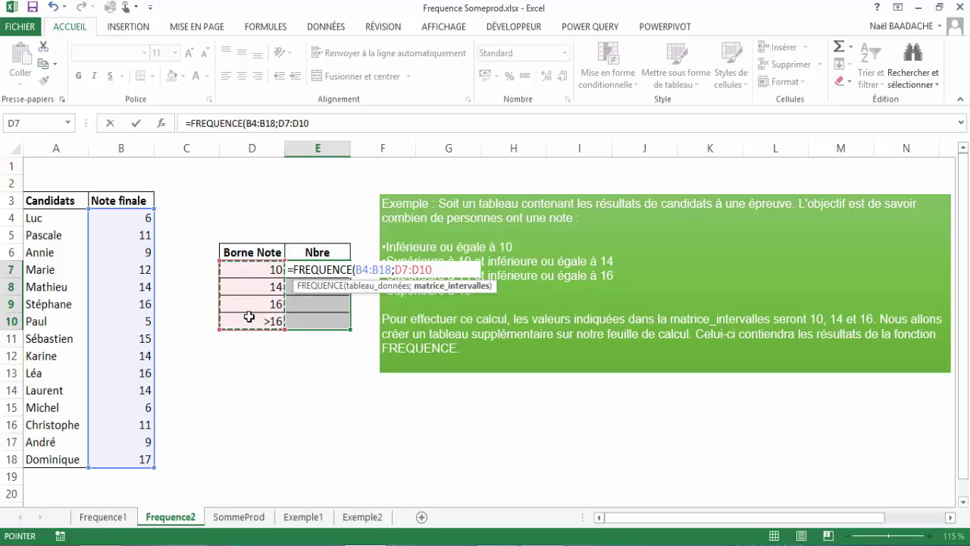
{"action": "type", "text": ")"}
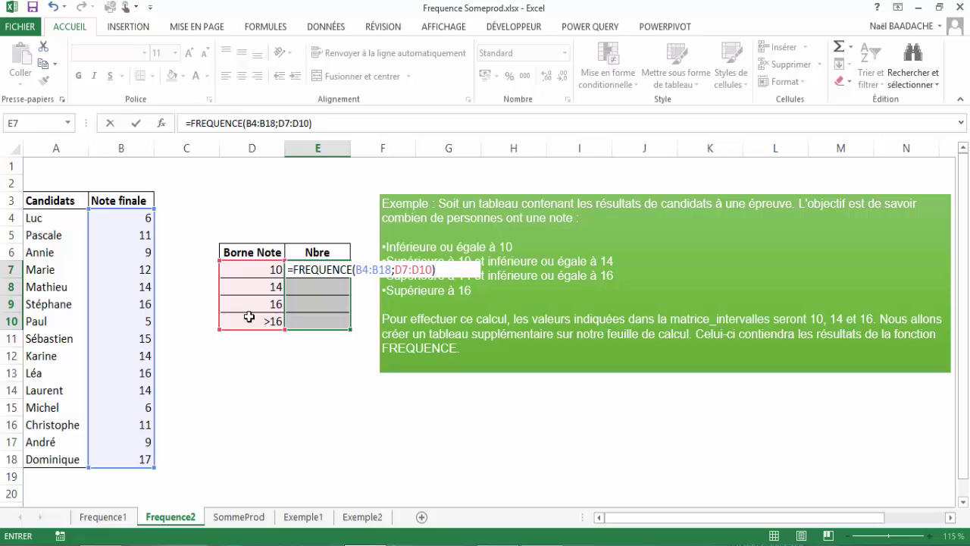
{"action": "key", "text": "ctrl+shift+Return"}
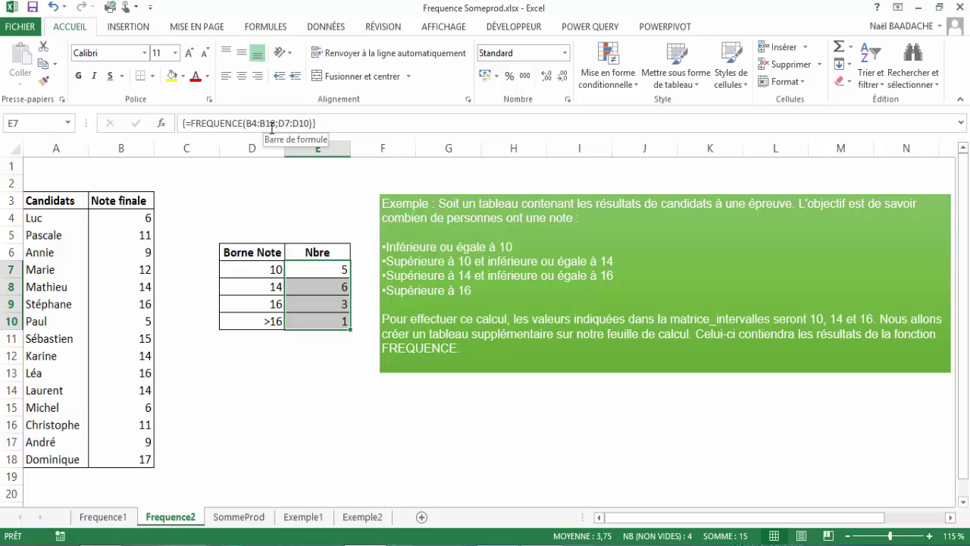
- Check the grades 6, 9, 5, 6, 9 in column B against E7's FREQUENCE result, then open Exemple1
{"action": "left_click", "coordinate": [315, 269]}
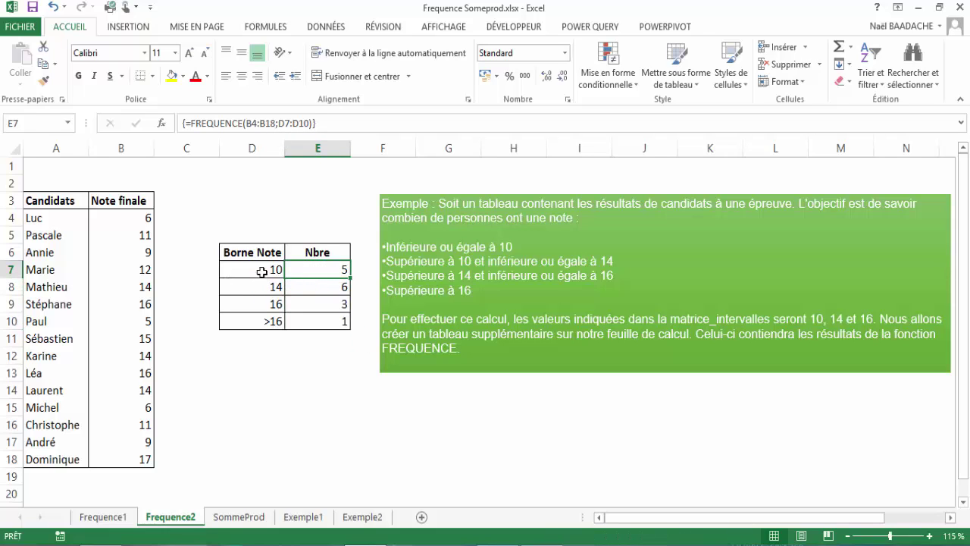
{"action": "left_click", "coordinate": [127, 219]}
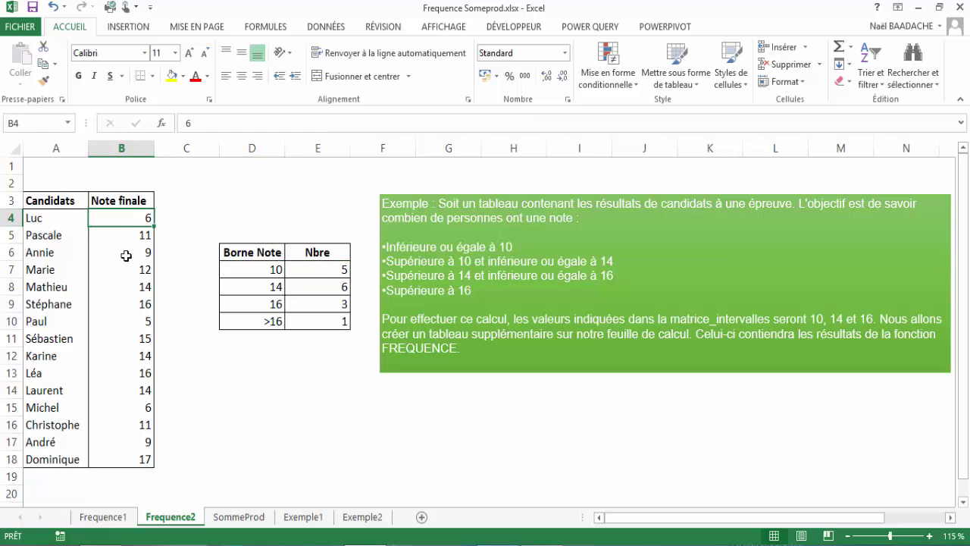
{"action": "left_click", "coordinate": [126, 256]}
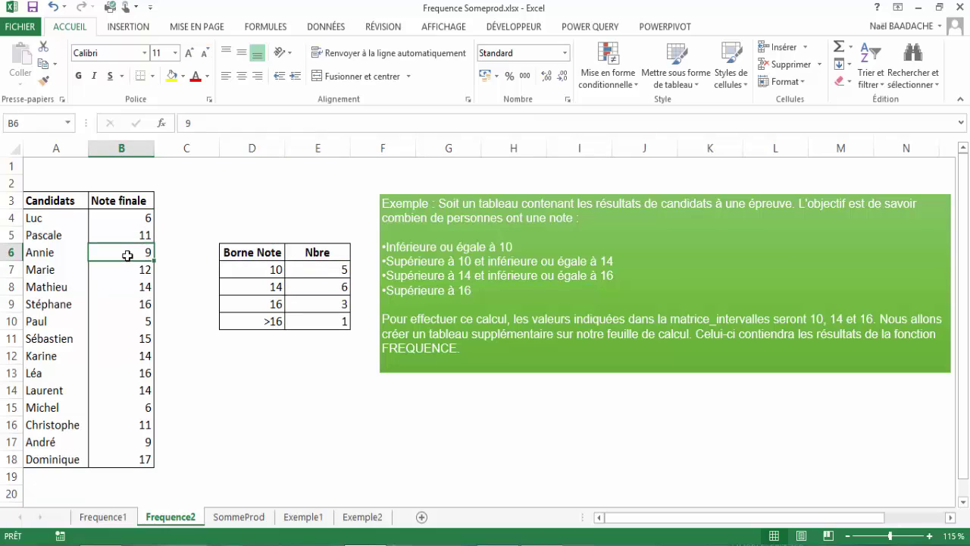
{"action": "left_click", "coordinate": [131, 324]}
{"action": "left_click", "coordinate": [125, 406]}
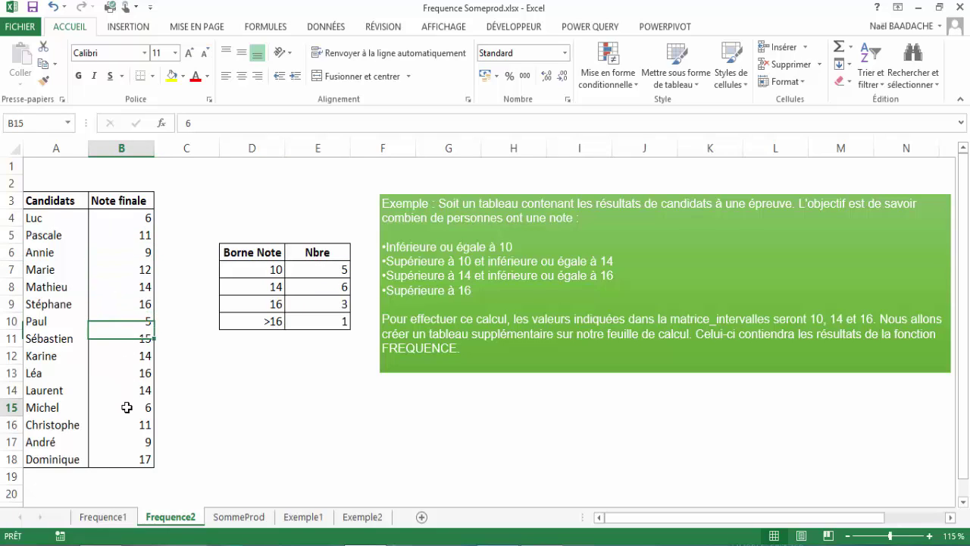
{"action": "left_click", "coordinate": [134, 445]}
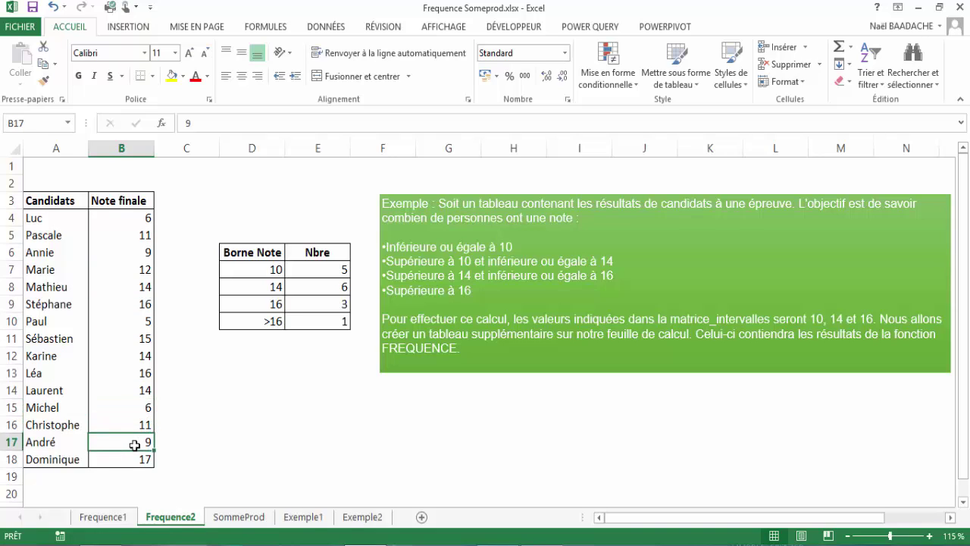
{"action": "left_click", "coordinate": [330, 269]}
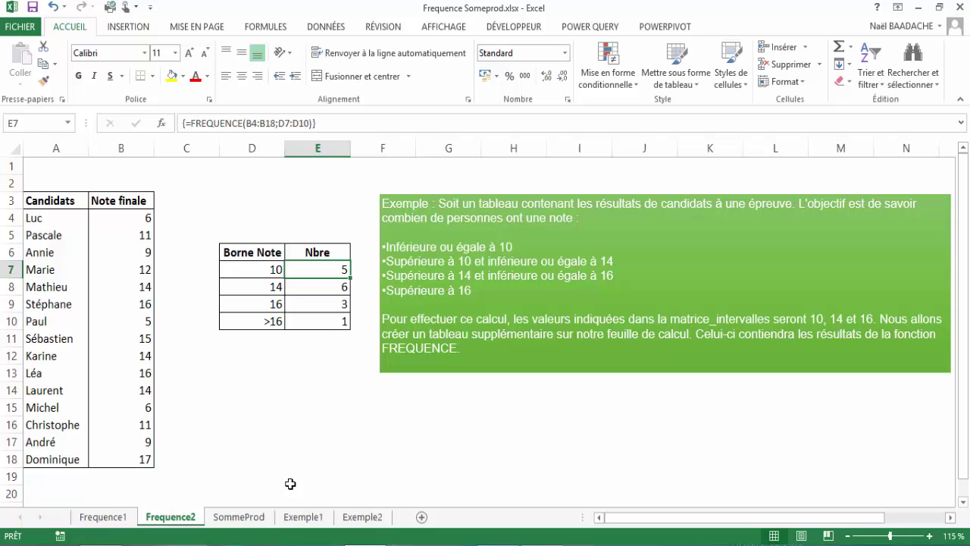
{"action": "left_click", "coordinate": [303, 518]}
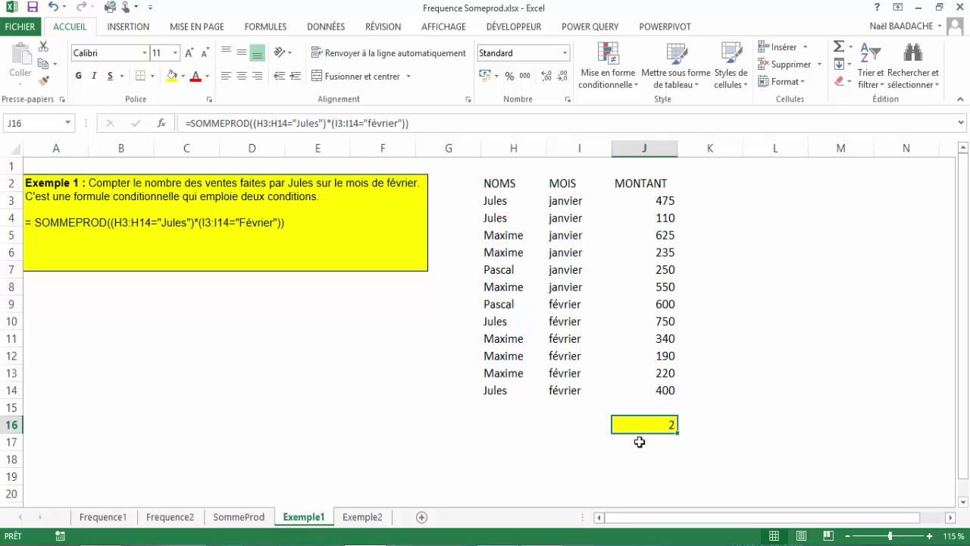
- Delete the SOMMEPROD formula from J16, highlight the NOMS names, and start a new J16 entry
{"action": "key", "text": "Delete"}
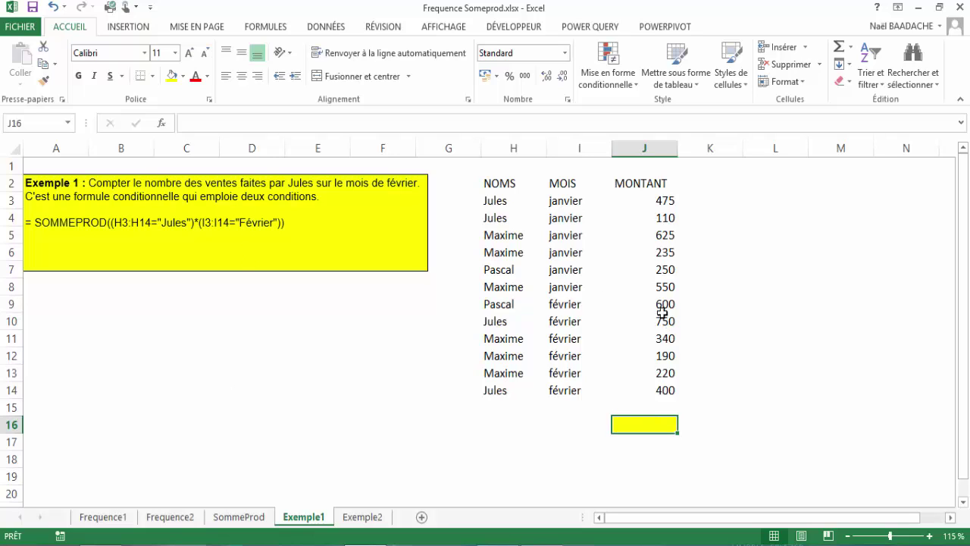
{"action": "left_click_drag", "start_coordinate": [504, 201], "coordinate": [515, 346]}
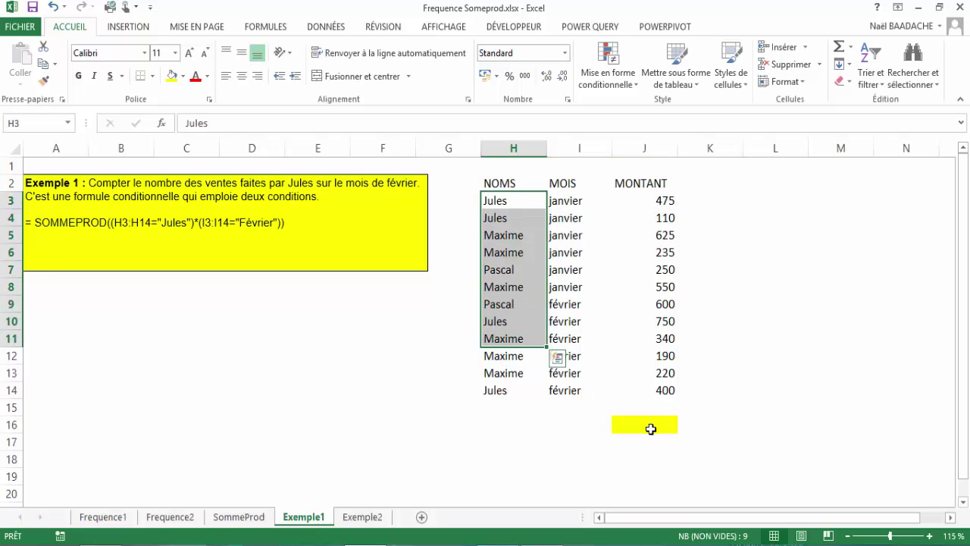
{"action": "double_click", "coordinate": [650, 429]}
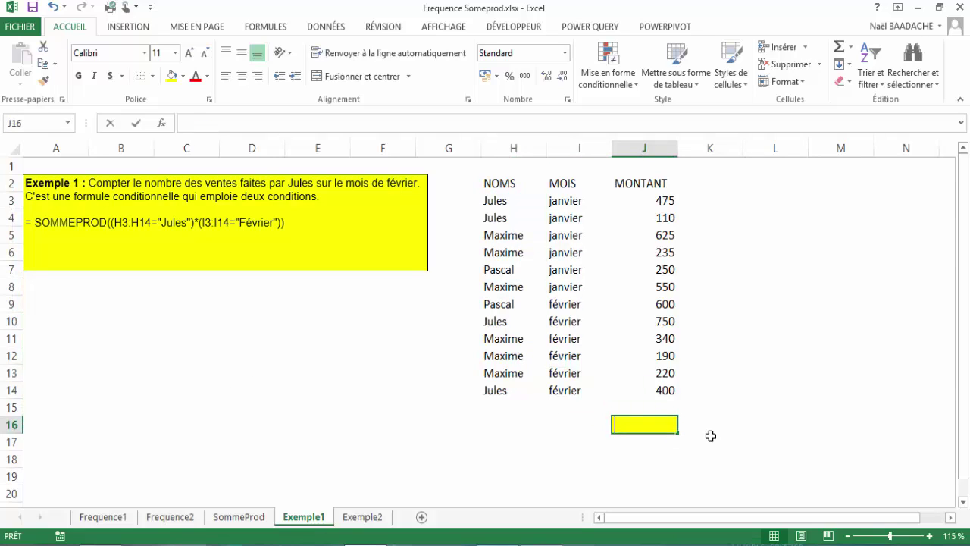
- Enter =SOMMEPROD((H3:H14="Jules")*(I3:I14="février")) in J16, returning 2
{"action": "type", "text": "=somme"}
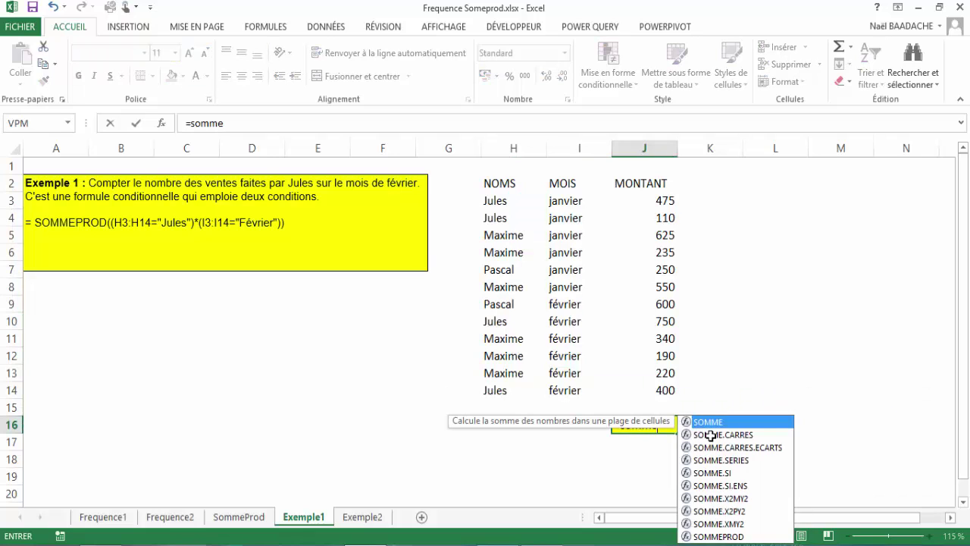
{"action": "type", "text": "prod("}
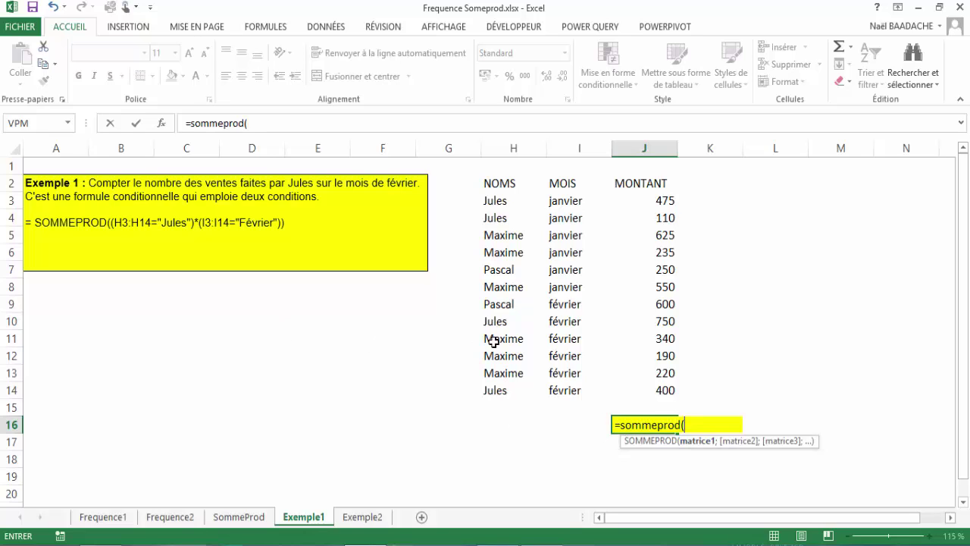
{"action": "type", "text": "("}
{"action": "left_click_drag", "start_coordinate": [494, 203], "coordinate": [501, 386]}
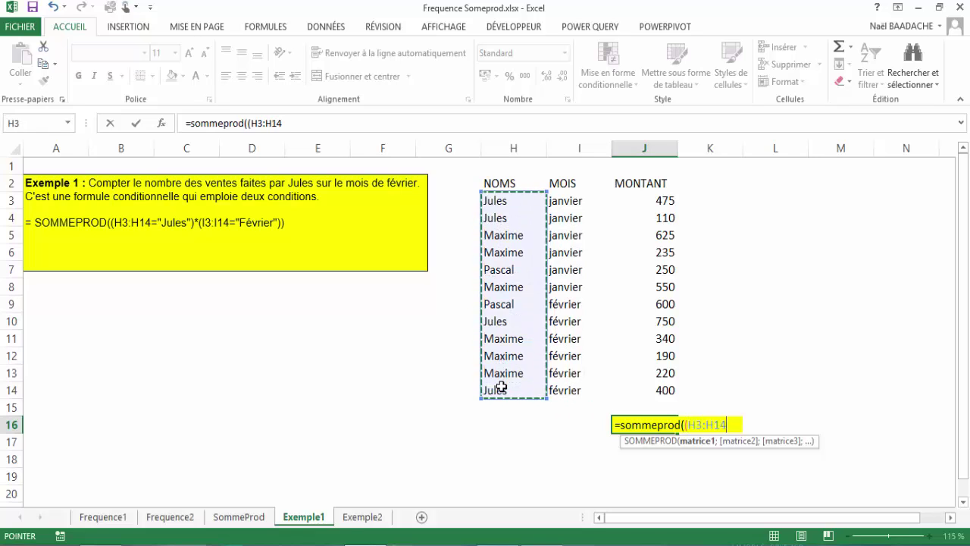
{"action": "type", "text": "="}
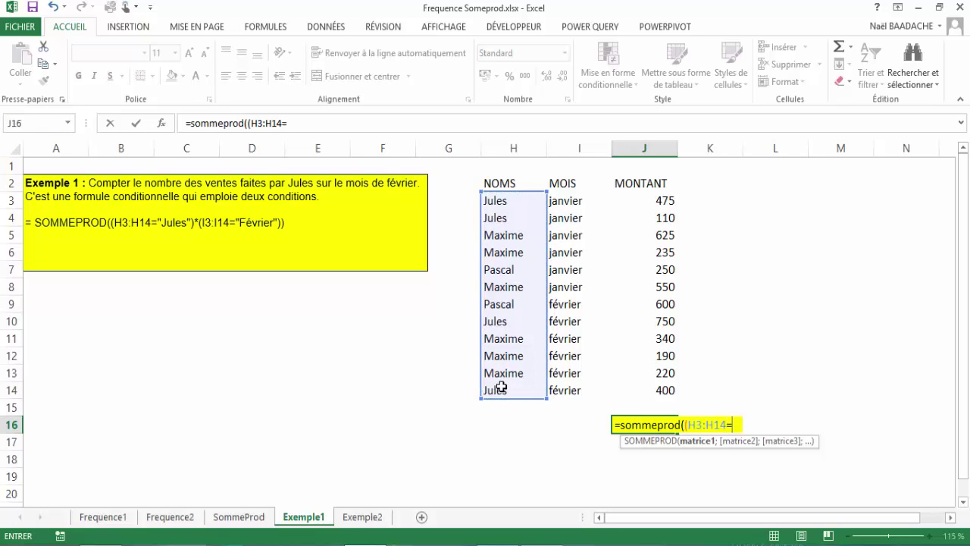
{"action": "type", "text": "\"Ju"}
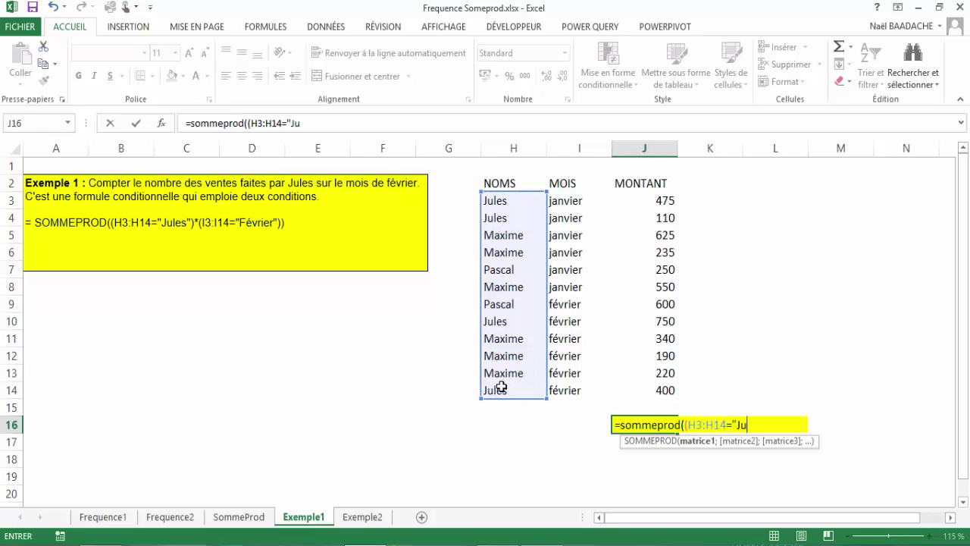
{"action": "type", "text": "les\""}
{"action": "type", "text": ")*("}
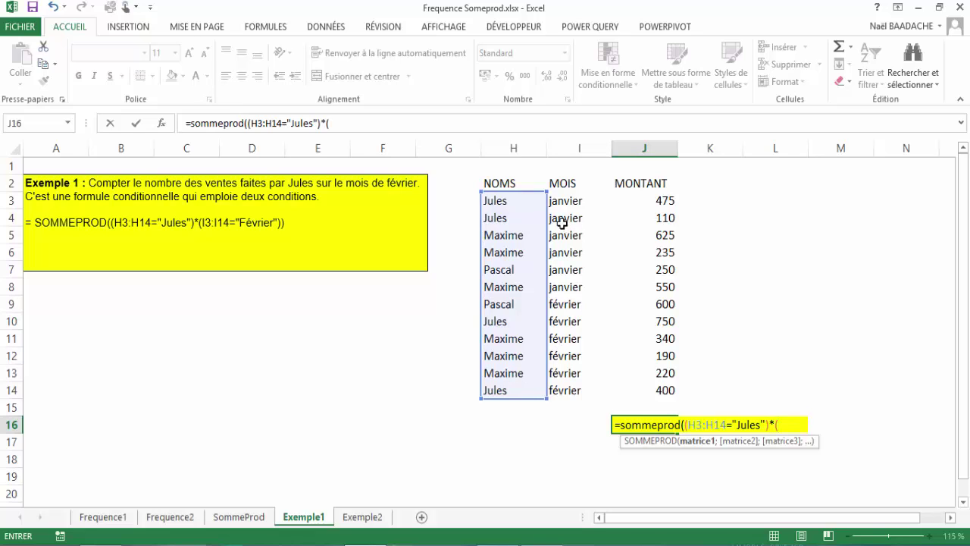
{"action": "left_click", "coordinate": [571, 201]}
{"action": "left_click_drag", "start_coordinate": [571, 201], "coordinate": [575, 392]}
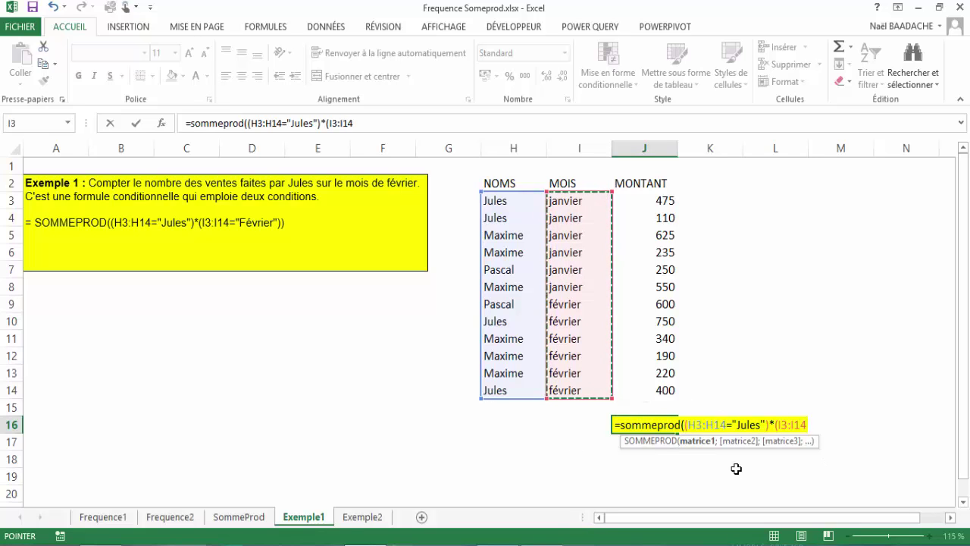
{"action": "type", "text": "=\""}
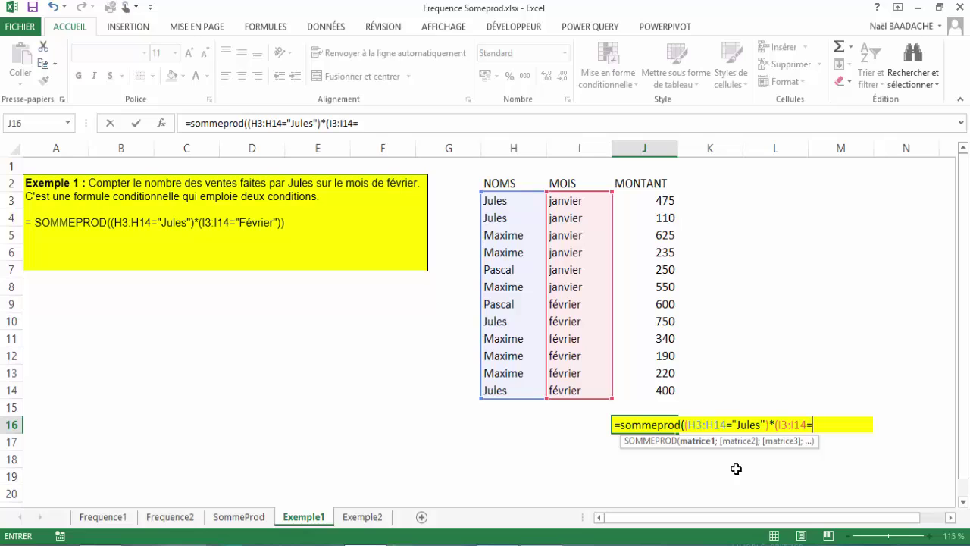
{"action": "type", "text": "Fé"}
{"action": "type", "text": "vrier\""}
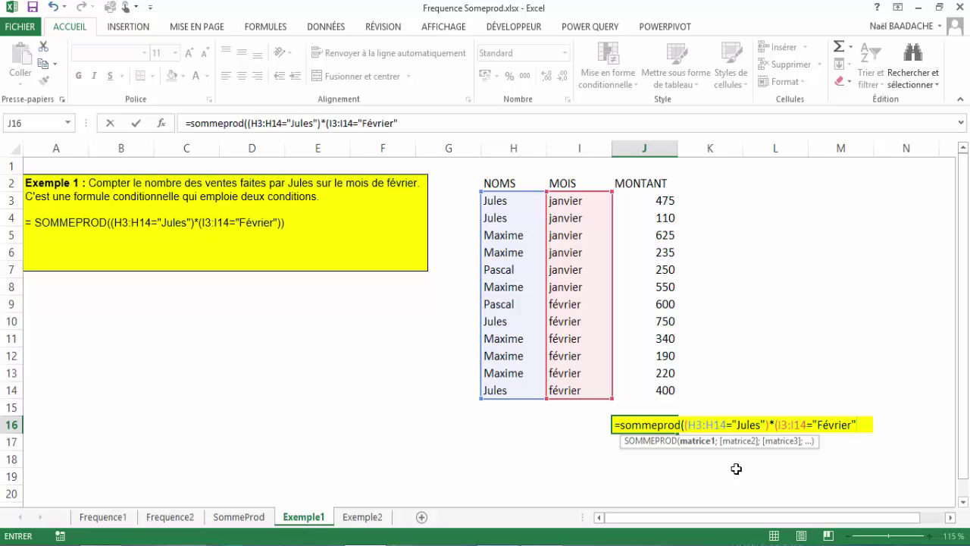
{"action": "key", "text": "BackSpace"}
{"action": "key", "text": "BackSpace"}
{"action": "key", "text": "BackSpace"}
{"action": "key", "text": "BackSpace"}
{"action": "key", "text": "BackSpace"}
{"action": "key", "text": "BackSpace"}
{"action": "key", "text": "BackSpace"}
{"action": "key", "text": "BackSpace"}
{"action": "type", "text": "fé"}
{"action": "type", "text": "vrier\""}
{"action": "type", "text": "))"}
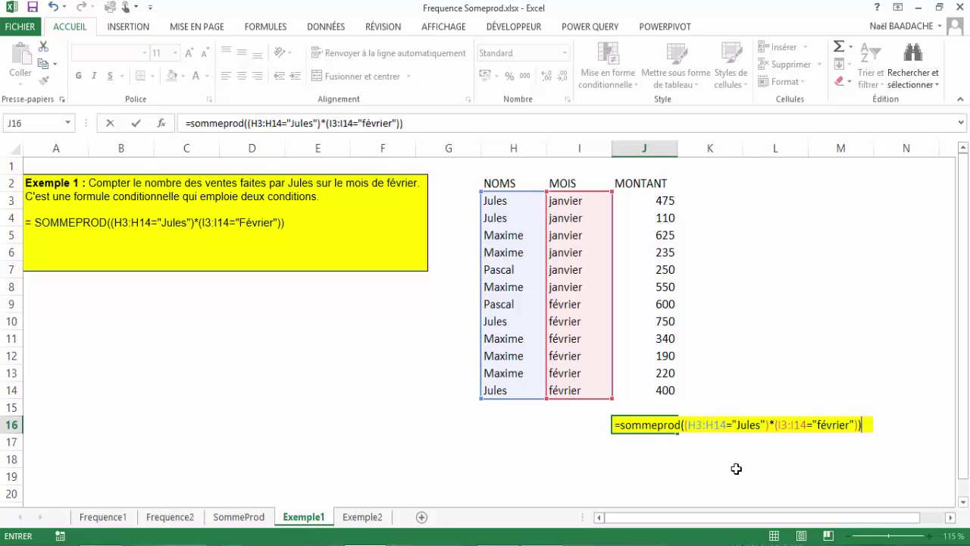
{"action": "key", "text": "Return"}
{"action": "key", "text": "Up"}
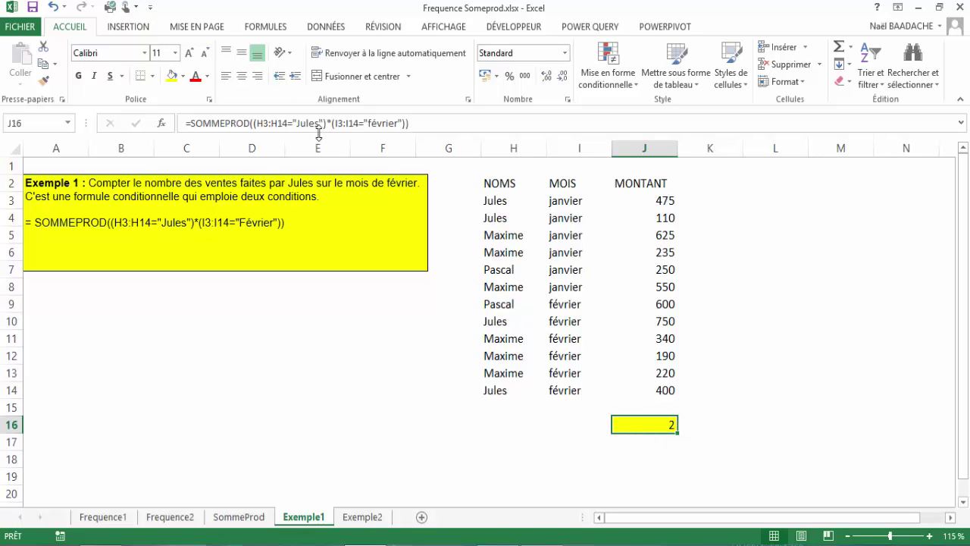
{"action": "left_click_drag", "start_coordinate": [503, 202], "coordinate": [561, 200]}
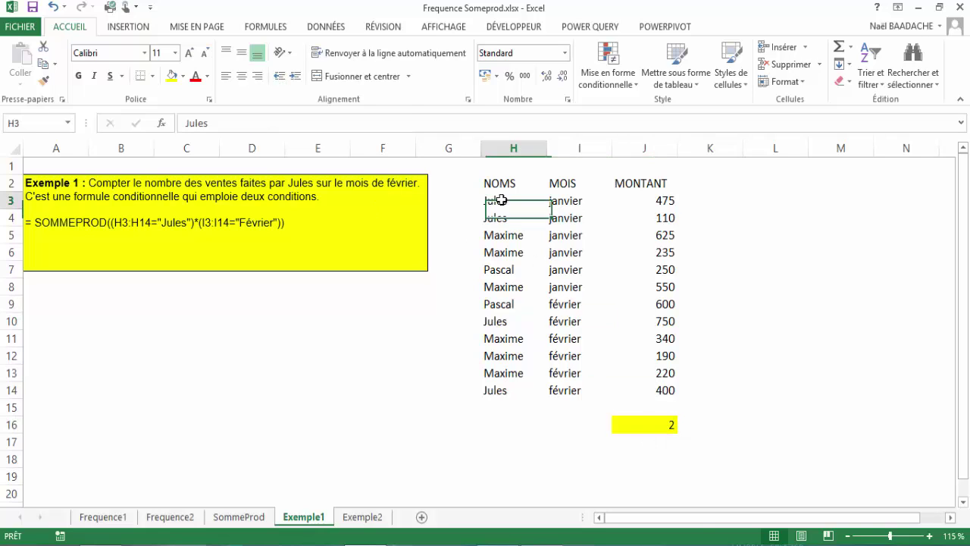
{"action": "left_click_drag", "start_coordinate": [497, 220], "coordinate": [559, 218]}
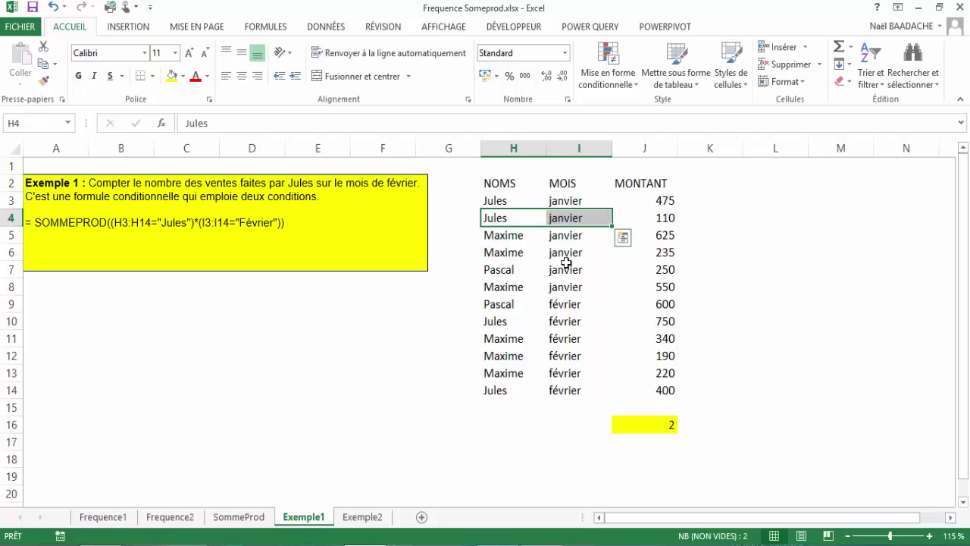
{"action": "left_click", "coordinate": [565, 287]}
{"action": "left_click", "coordinate": [501, 305]}
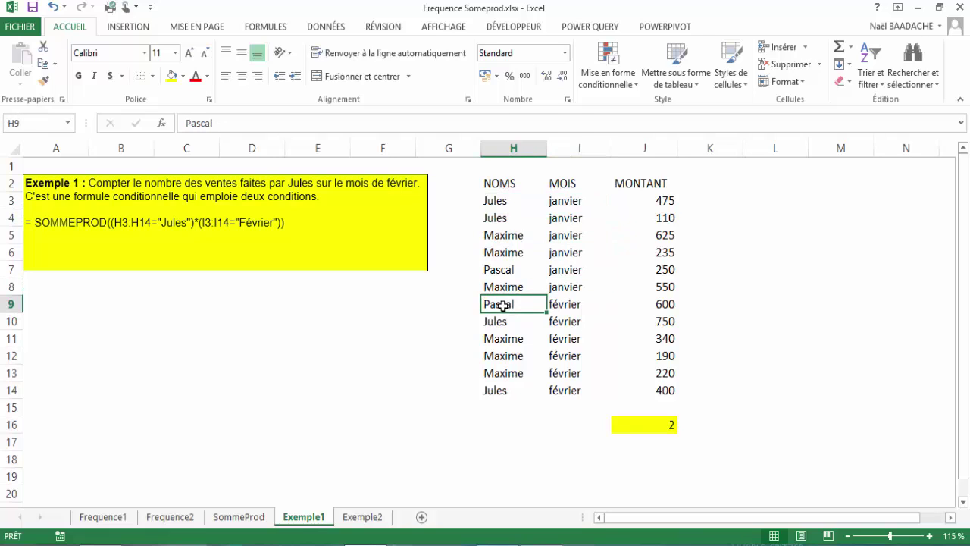
{"action": "left_click", "coordinate": [499, 322]}
{"action": "left_click_drag", "start_coordinate": [539, 322], "coordinate": [557, 321]}
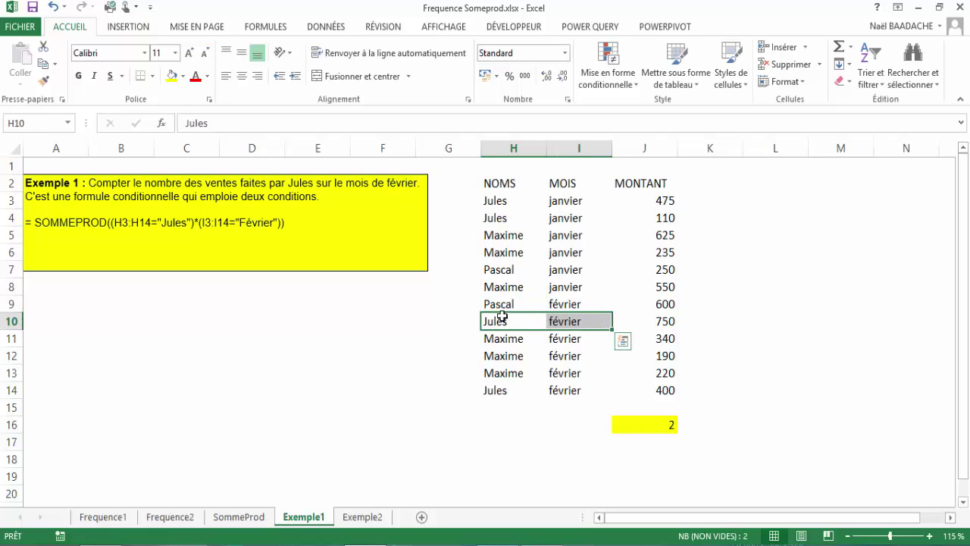
{"action": "left_click_drag", "start_coordinate": [493, 390], "coordinate": [591, 409]}
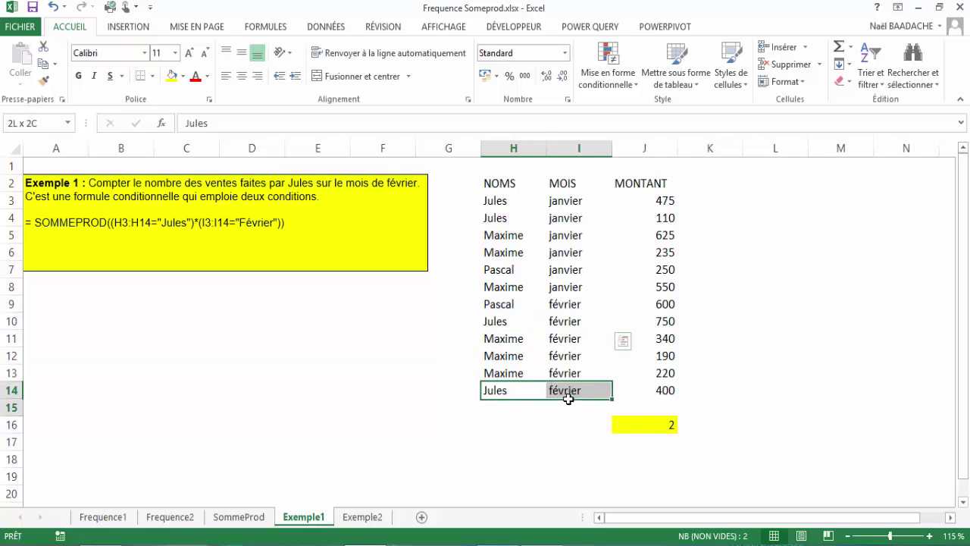
{"action": "left_click", "coordinate": [663, 430]}
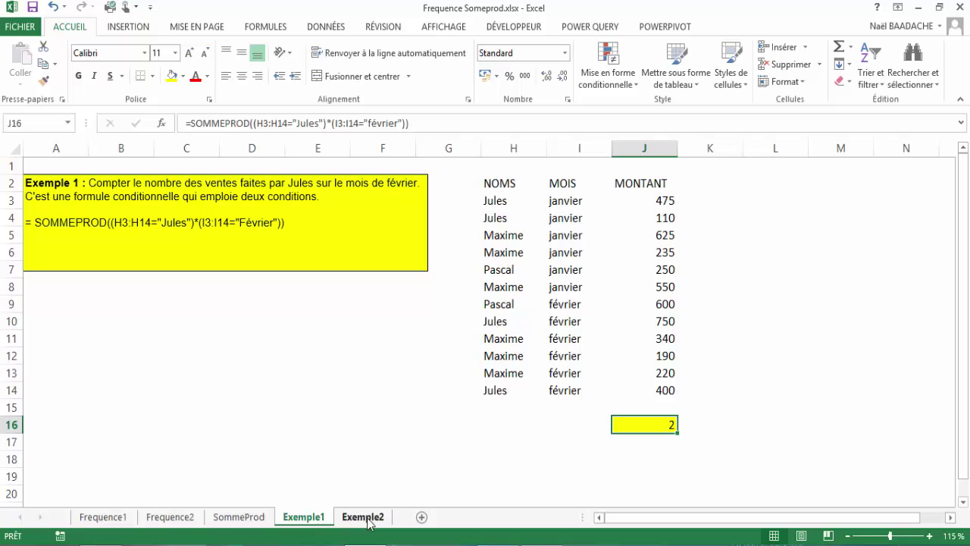
- On the Exemple2 sheet, clear the existing result from J16
{"action": "left_click", "coordinate": [363, 517]}
{"action": "left_click", "coordinate": [649, 421]}
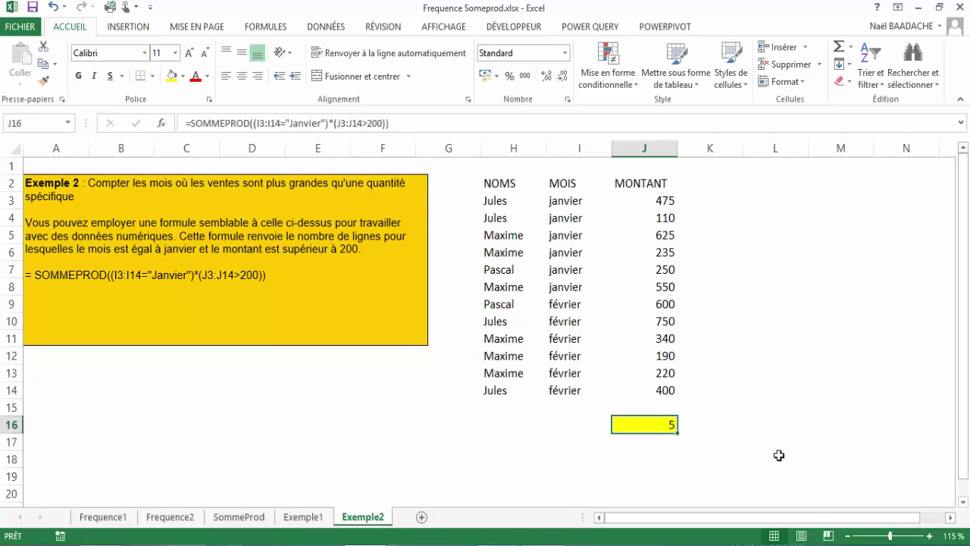
{"action": "key", "text": "Delete"}
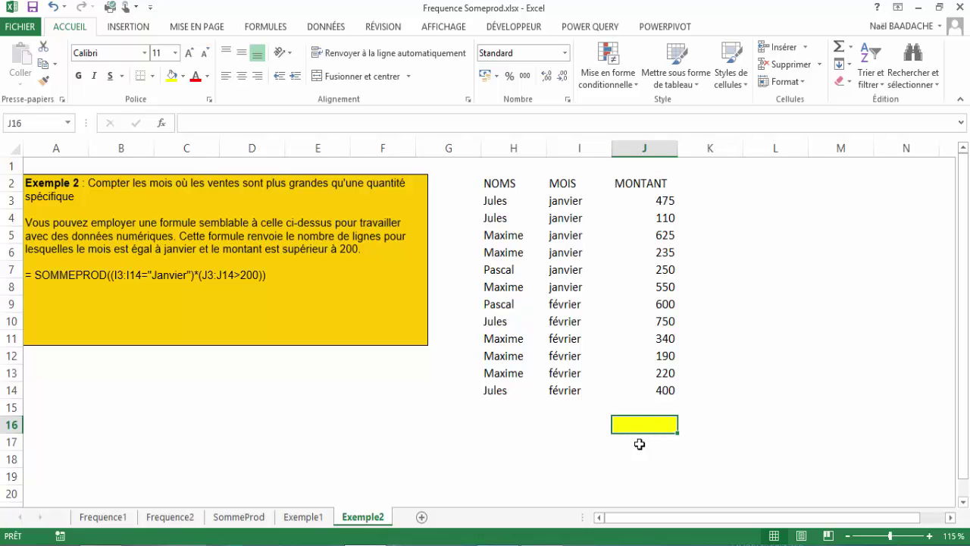
- Start a SOMMEPROD formula on H3:H14 with "Janvier", then cancel the mistaken entry
{"action": "type", "text": "=somme"}
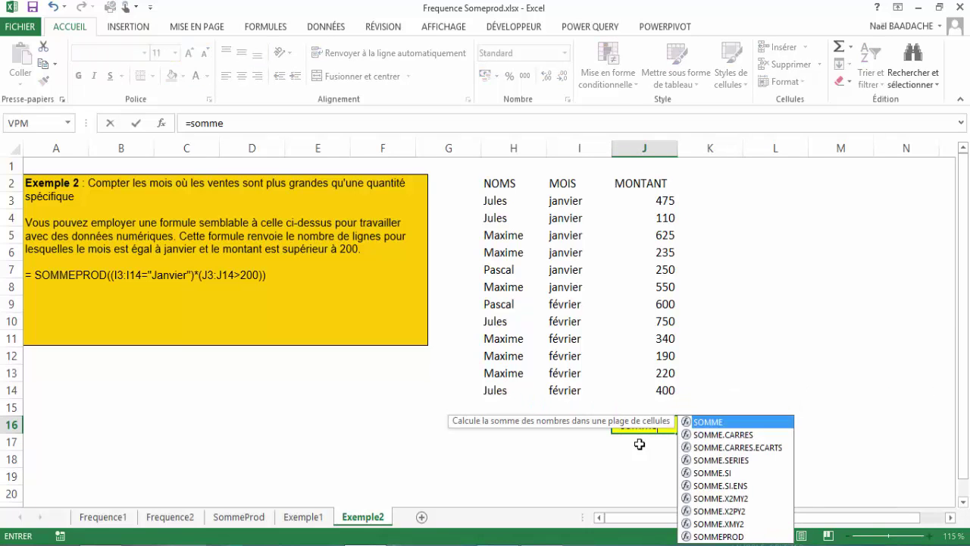
{"action": "type", "text": "prod("}
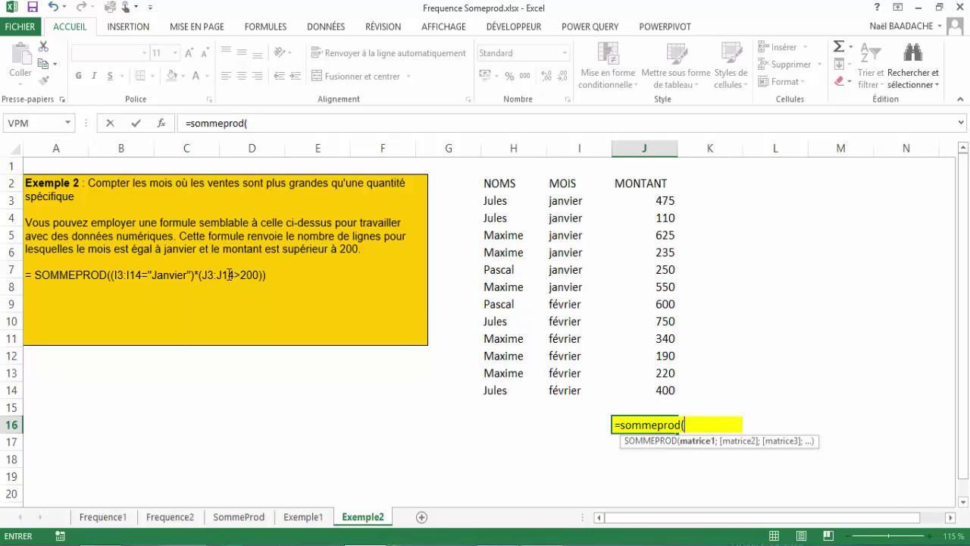
{"action": "left_click", "coordinate": [497, 204]}
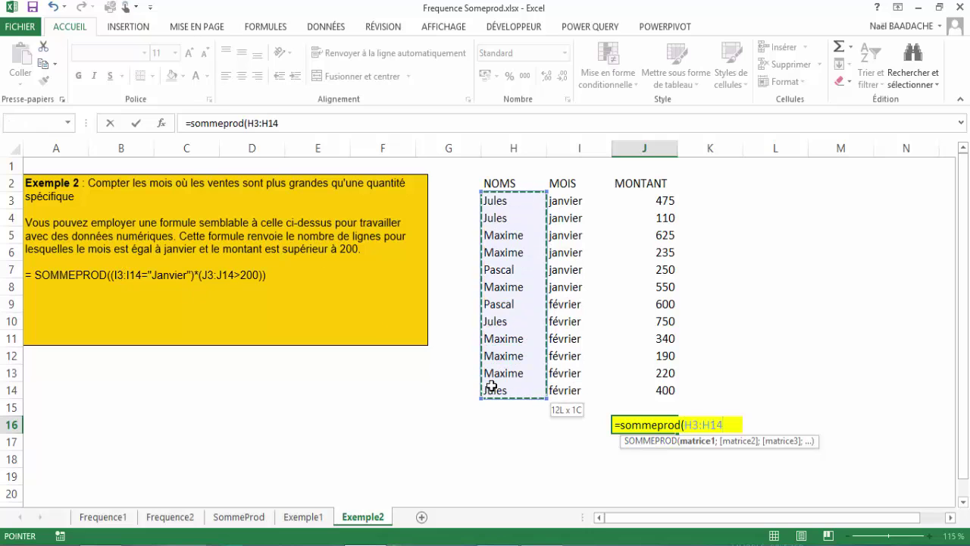
{"action": "left_click_drag", "start_coordinate": [499, 207], "coordinate": [494, 388]}
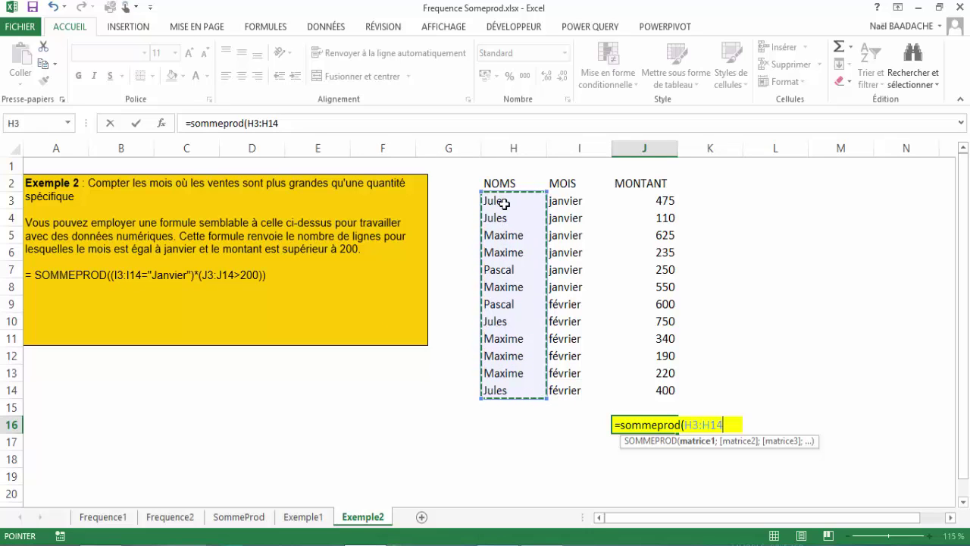
{"action": "type", "text": "=\""}
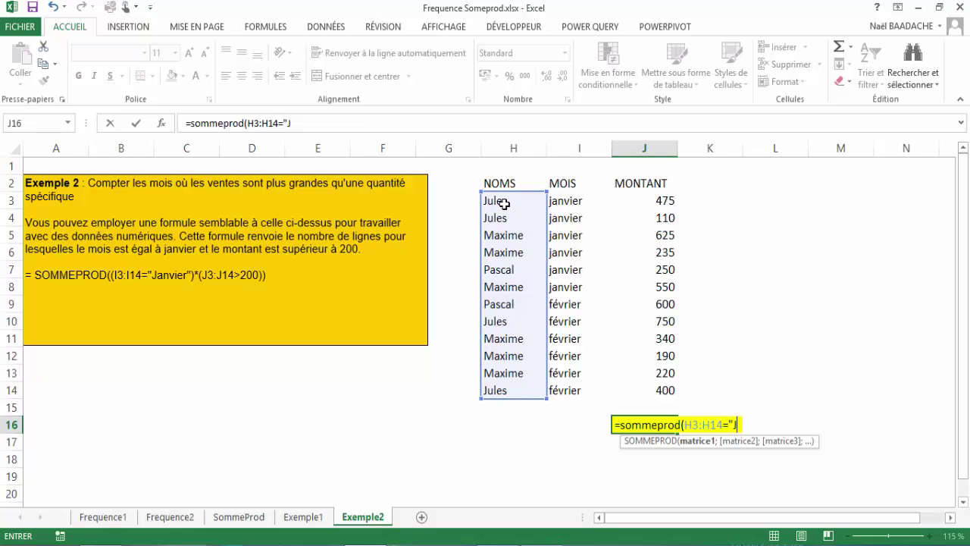
{"action": "type", "text": "Janvier\")"}
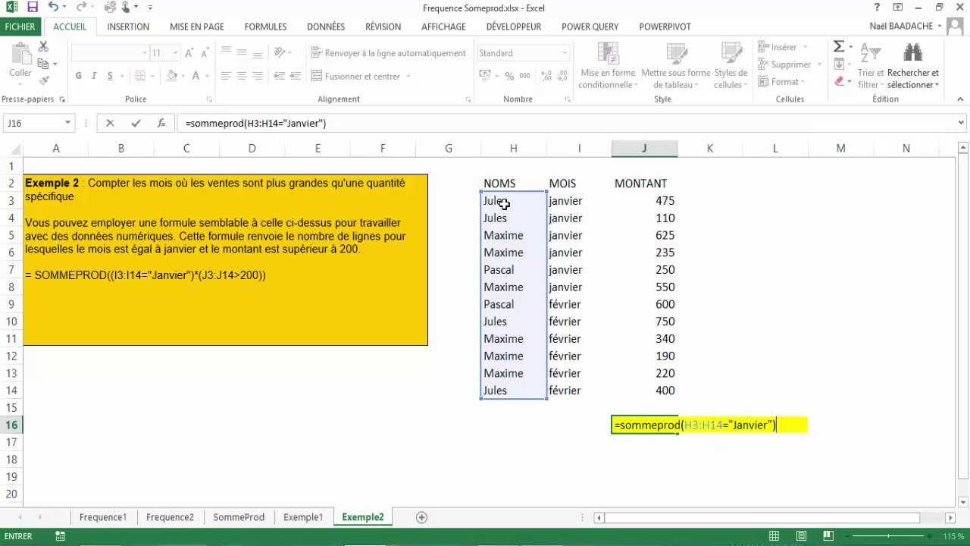
{"action": "type", "text": "*"}
{"action": "key", "text": "Escape"}
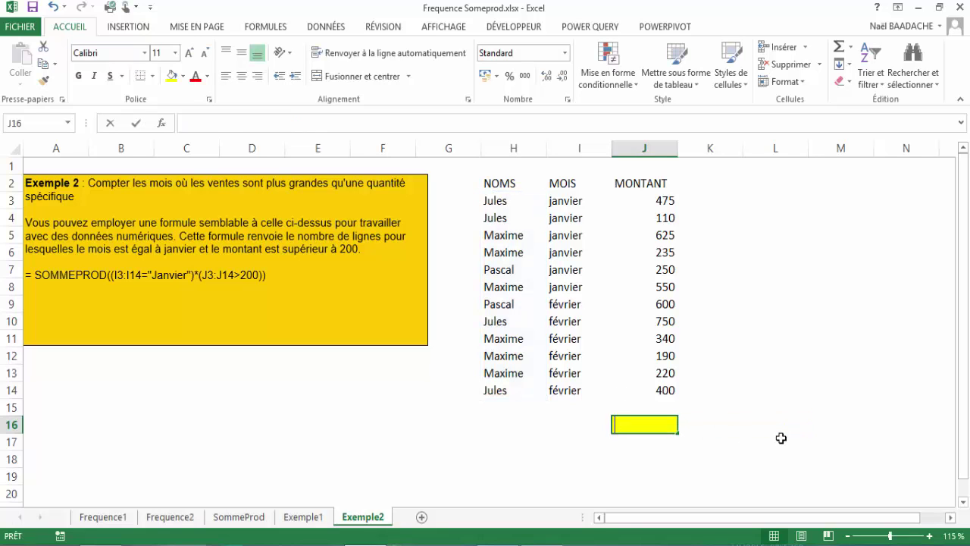
- Enter a SOMMEPROD formula in J16 testing I3:I14="janvier" and J3:J14>200
{"action": "type", "text": "=sommepro"}
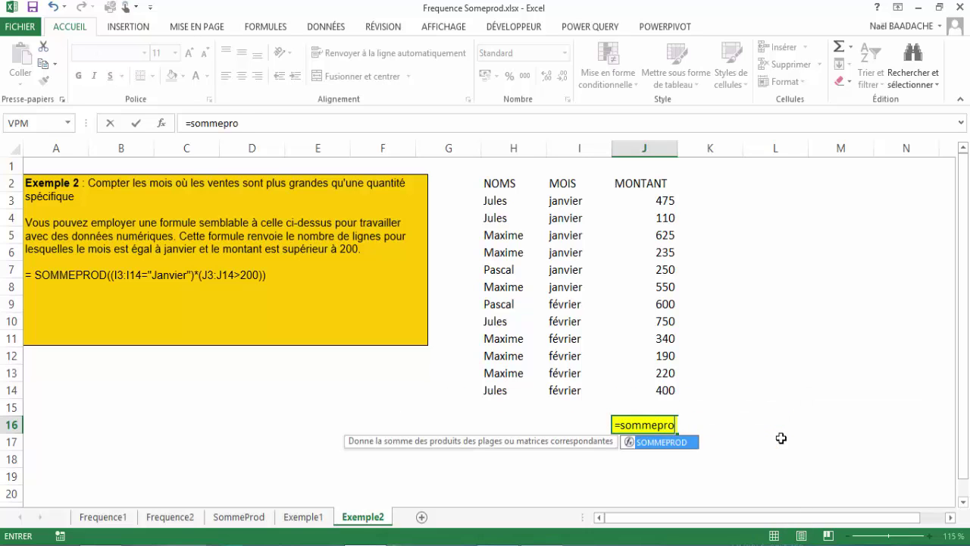
{"action": "type", "text": "d("}
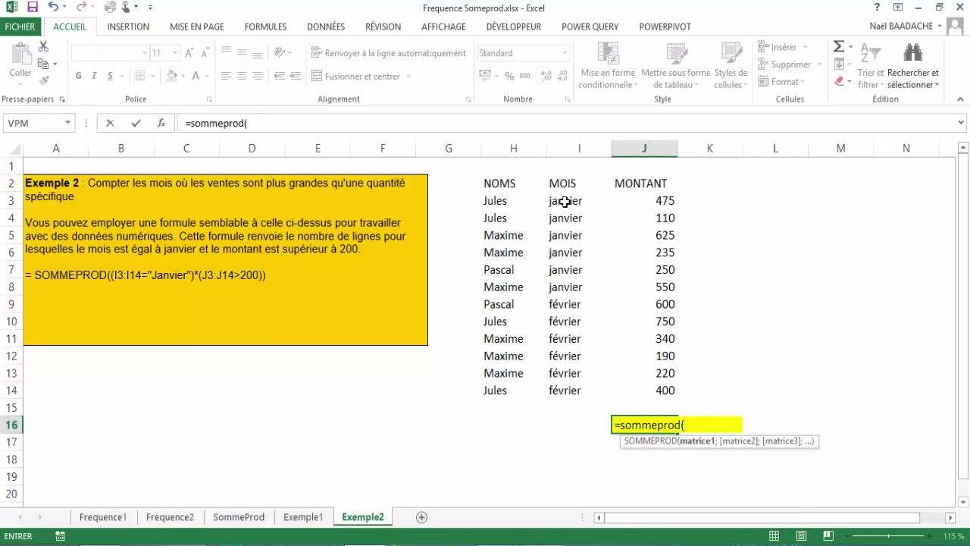
{"action": "left_click_drag", "start_coordinate": [565, 200], "coordinate": [559, 391]}
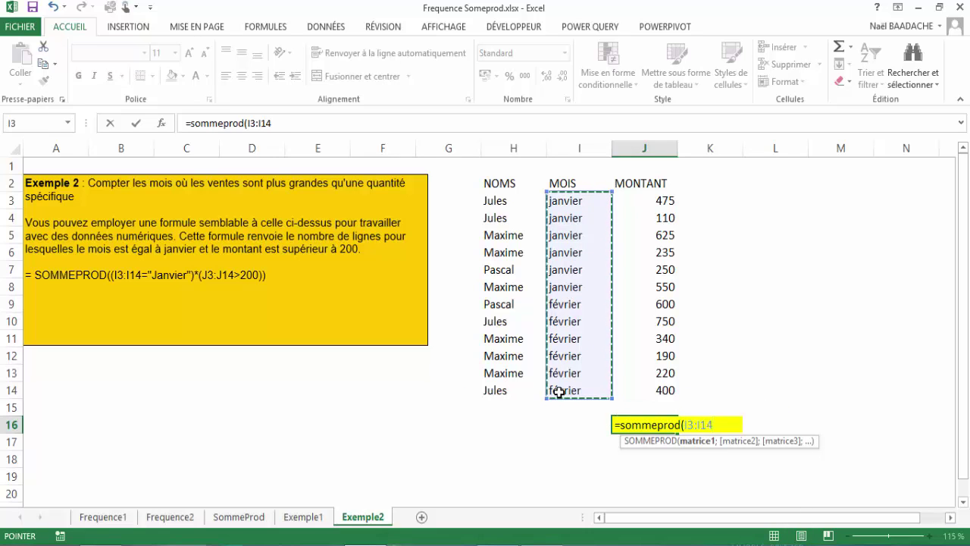
{"action": "type", "text": "=\""}
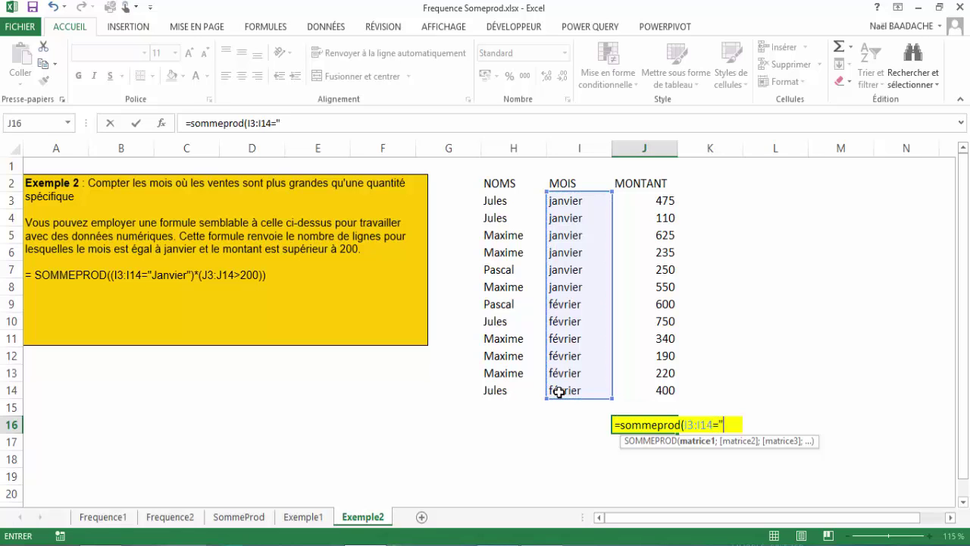
{"action": "type", "text": "janvier"}
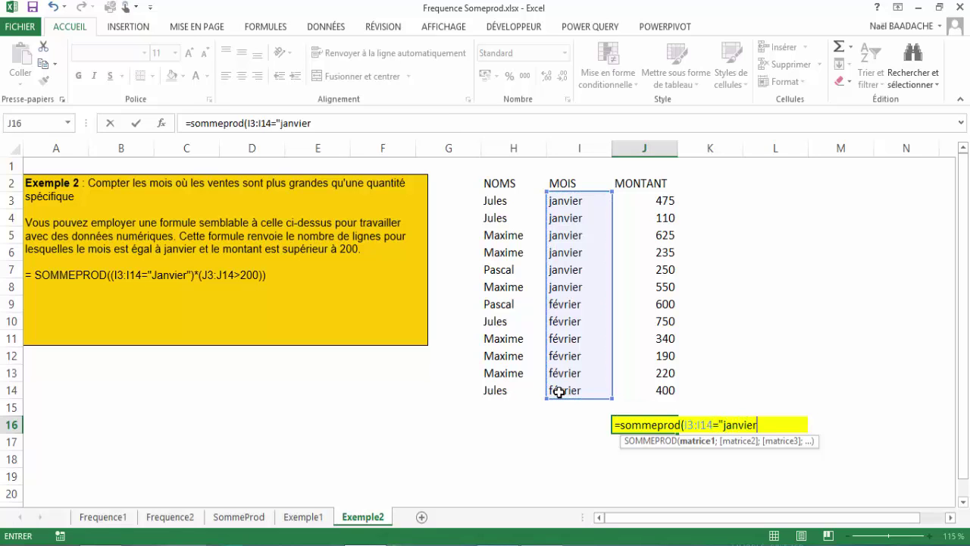
{"action": "type", "text": "\")"}
{"action": "type", "text": "*("}
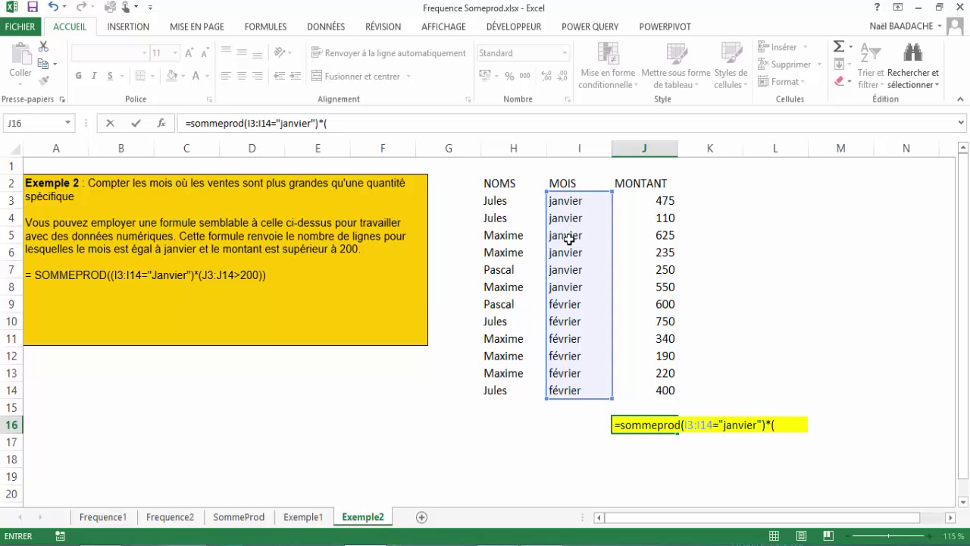
{"action": "left_click_drag", "start_coordinate": [656, 201], "coordinate": [656, 389]}
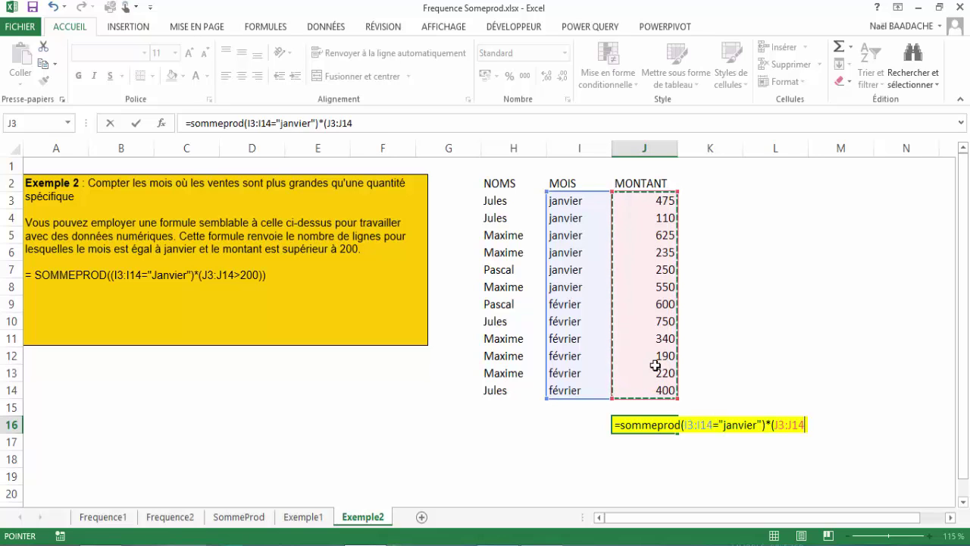
{"action": "type", "text": ">200"}
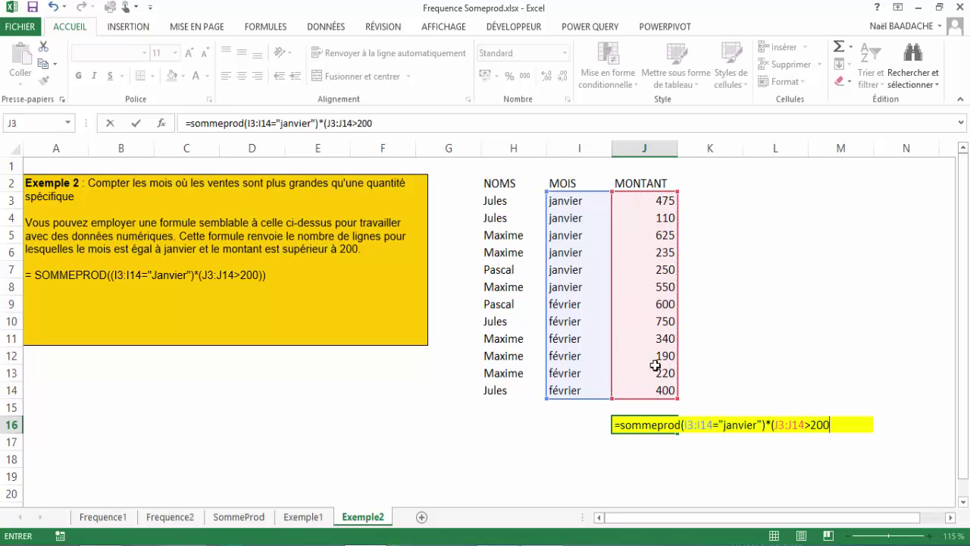
{"action": "type", "text": "))"}
{"action": "key", "text": "Return"}
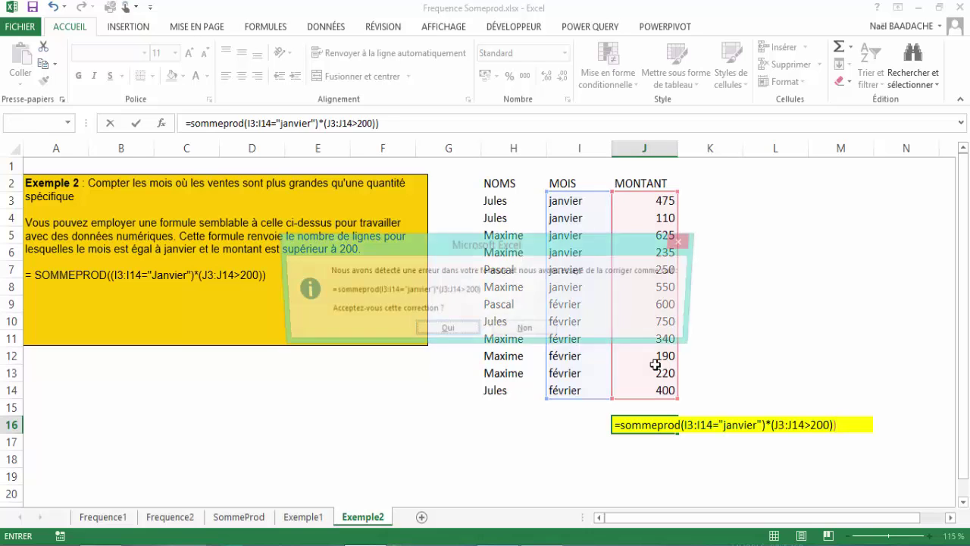
{"action": "key", "text": "Return"}
- Add the missing parenthesis to the J16 formula so it returns 5
{"action": "key", "text": "Up"}
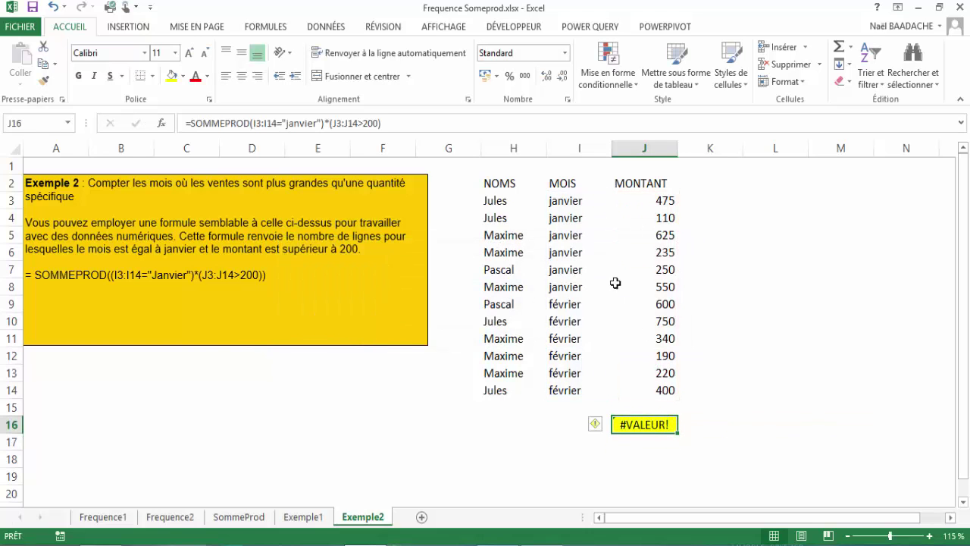
{"action": "left_click", "coordinate": [253, 123]}
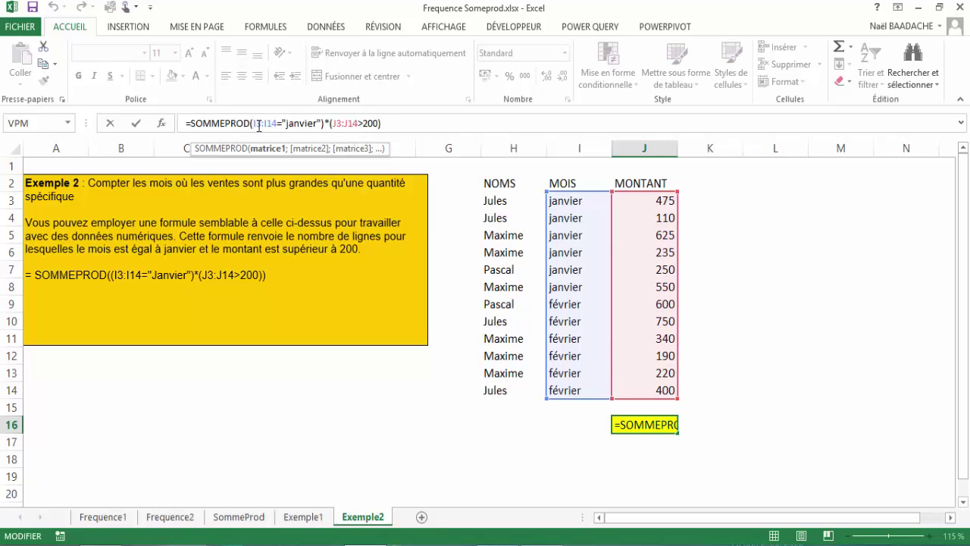
{"action": "type", "text": "("}
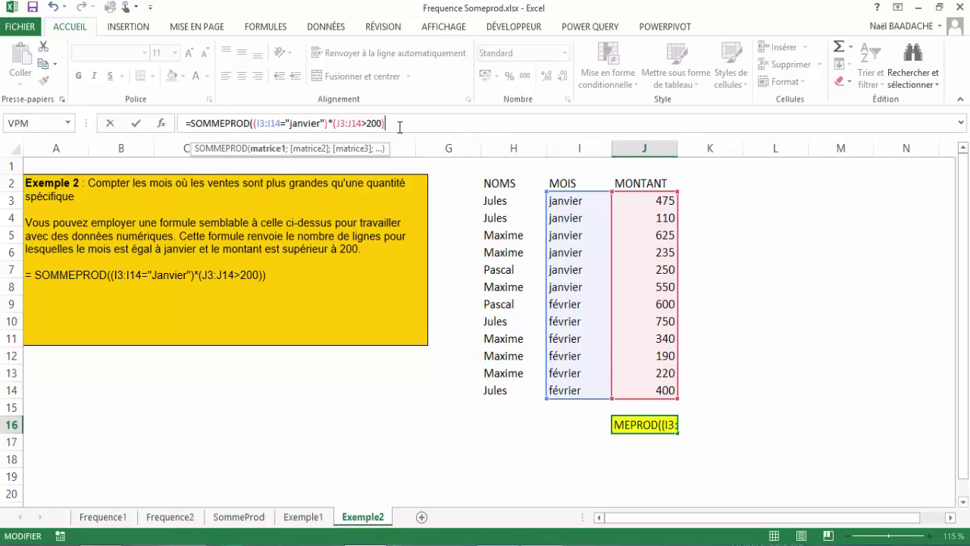
{"action": "type", "text": ")"}
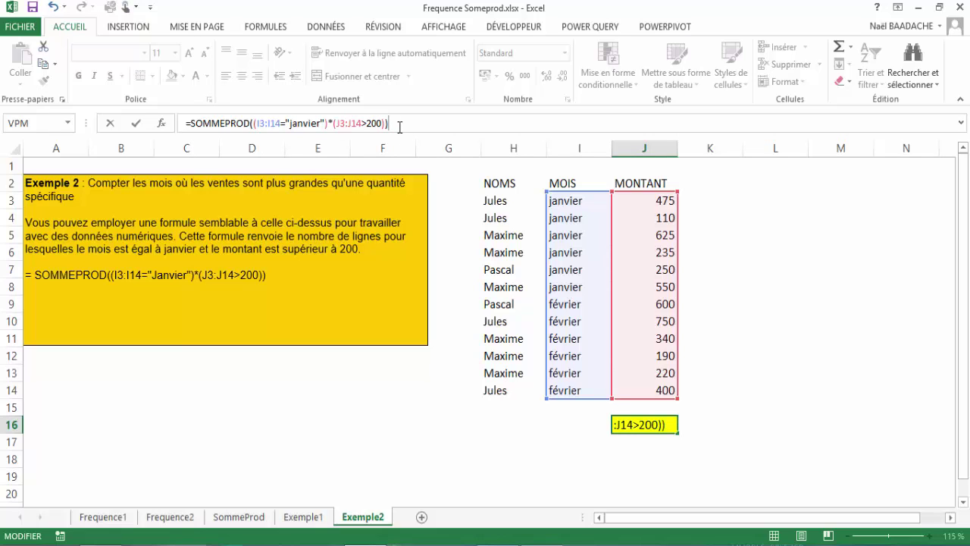
{"action": "key", "text": "Return"}
{"action": "key", "text": "Up"}
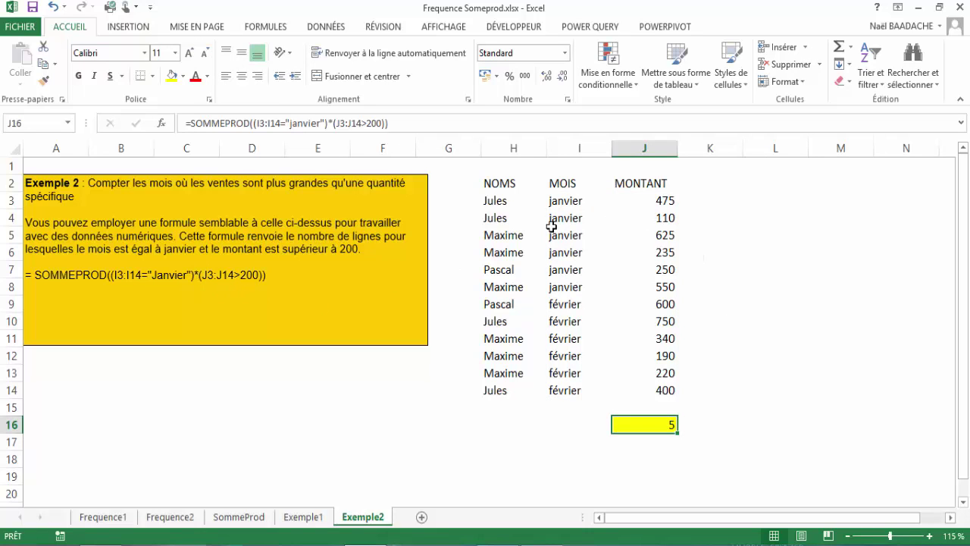
{"action": "left_click", "coordinate": [562, 201]}
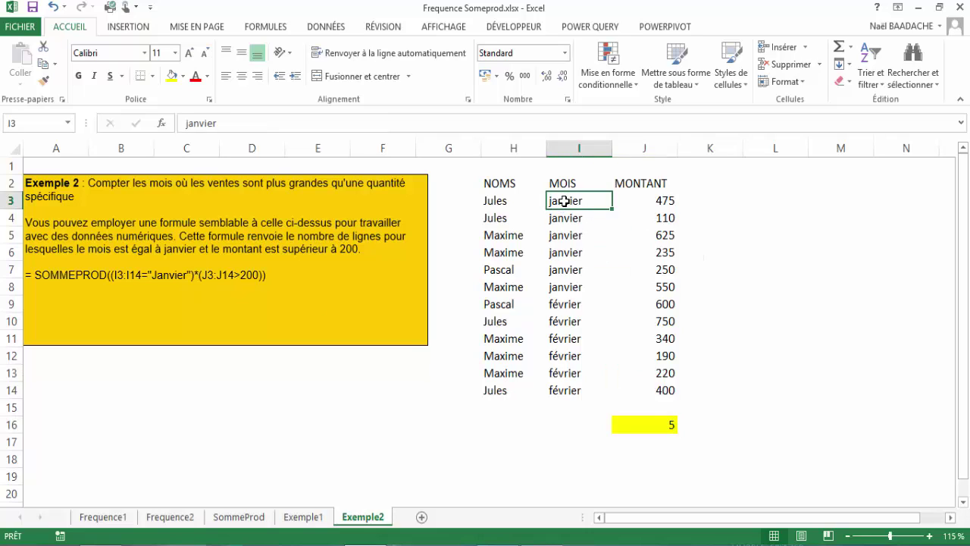
{"action": "left_click_drag", "start_coordinate": [562, 201], "coordinate": [650, 201]}
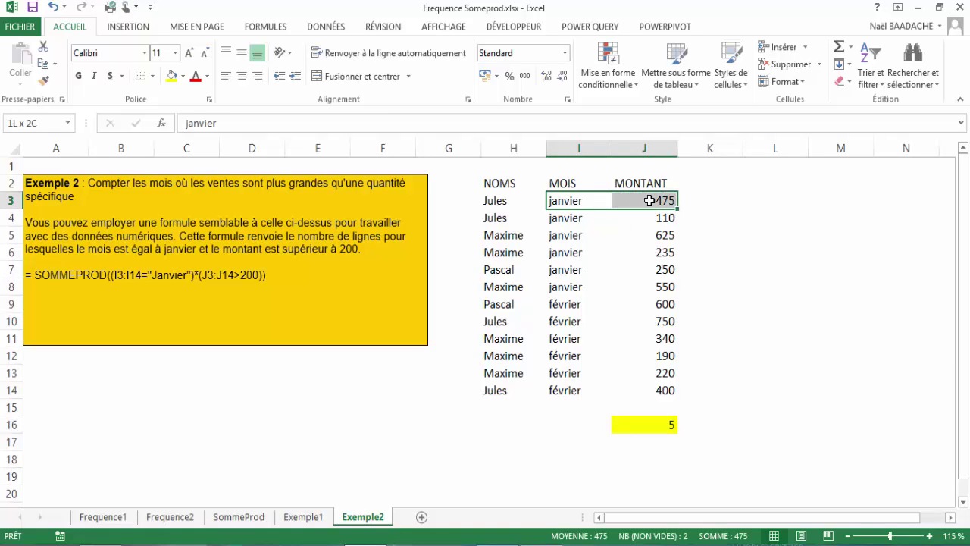
{"action": "left_click", "coordinate": [663, 217]}
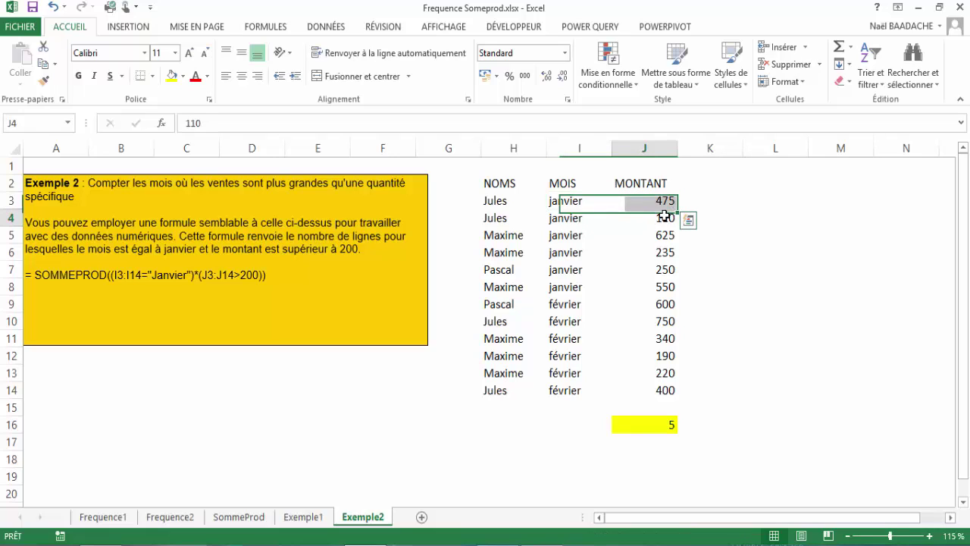
{"action": "left_click", "coordinate": [659, 239]}
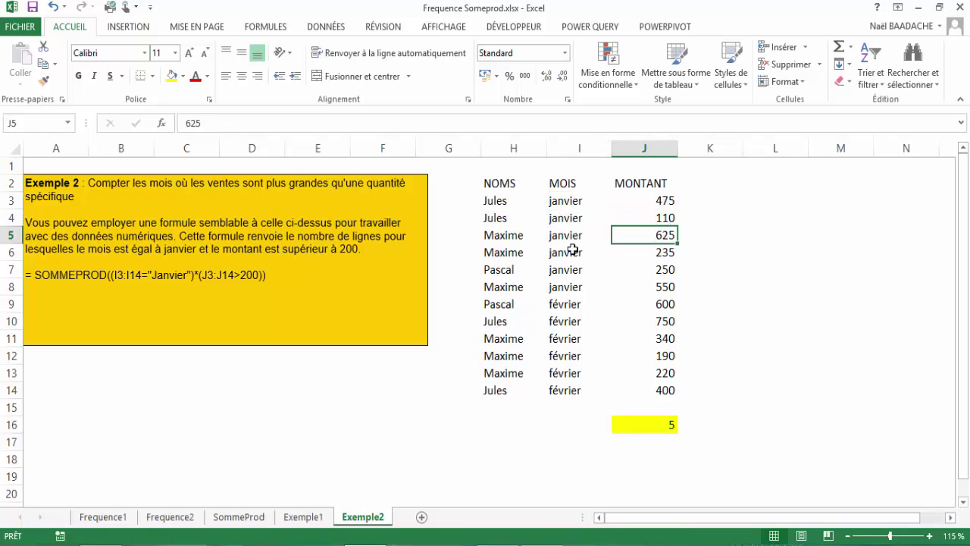
{"action": "left_click", "coordinate": [658, 252]}
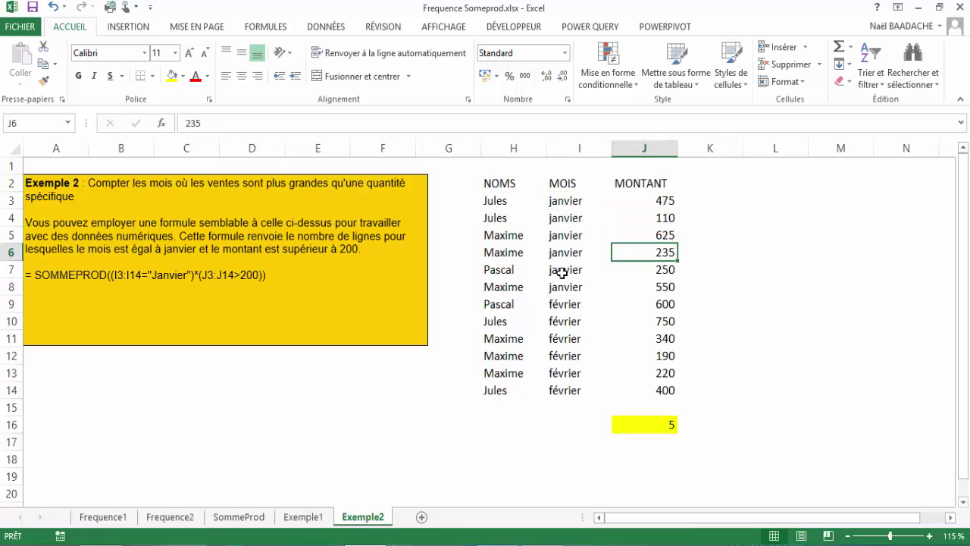
{"action": "left_click", "coordinate": [670, 272]}
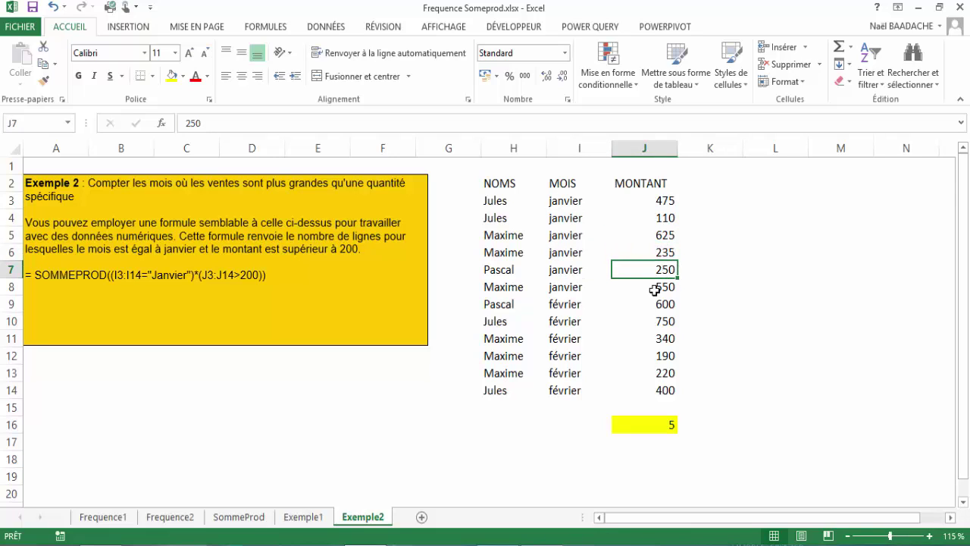
{"action": "left_click", "coordinate": [654, 288]}
{"action": "left_click", "coordinate": [663, 423]}
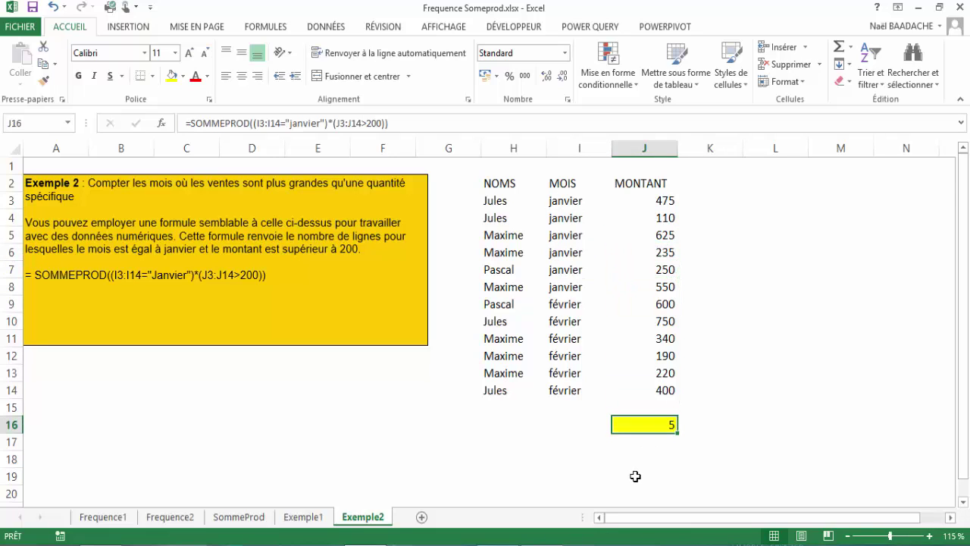
{"action": "left_click", "coordinate": [647, 444]}
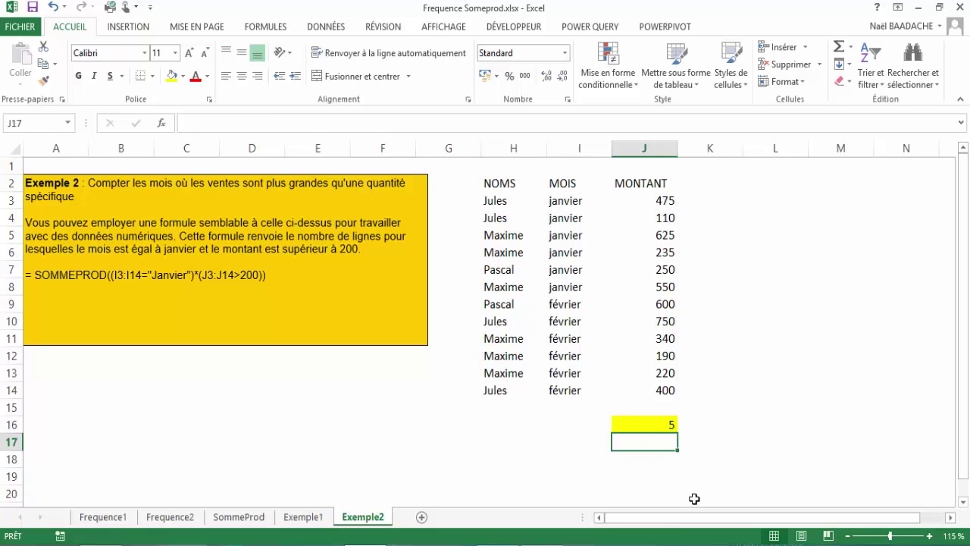
- Enter =SOMMEPROD((H3:H14="jules")*(I3:I14)*(J3:J14)) in J17, giving #VALEUR!
{"action": "type", "text": "=somme"}
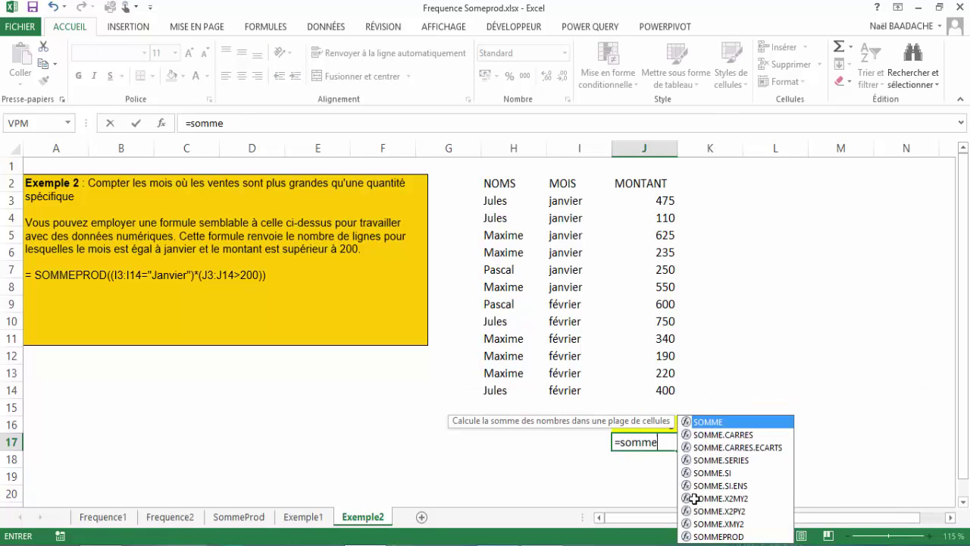
{"action": "type", "text": "prod("}
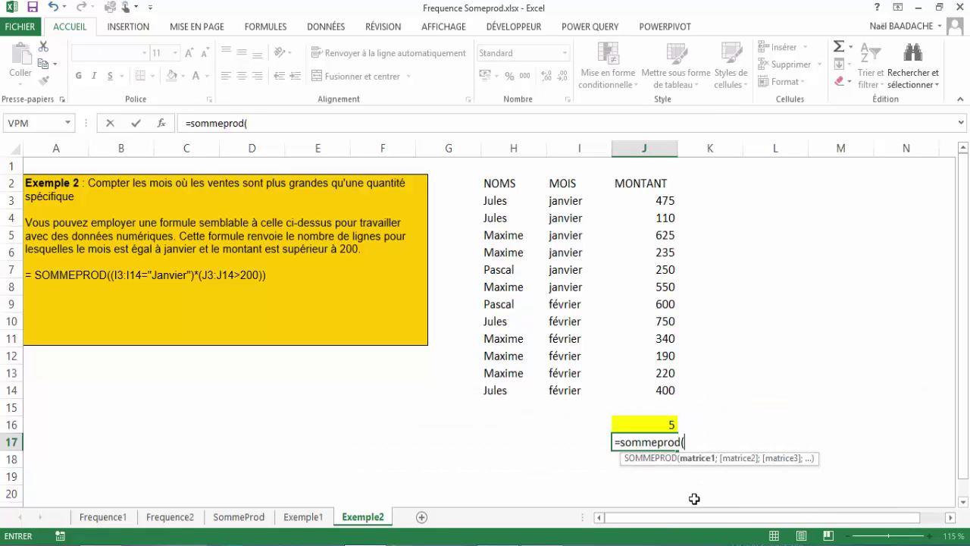
{"action": "type", "text": "("}
{"action": "left_click_drag", "start_coordinate": [498, 202], "coordinate": [494, 384]}
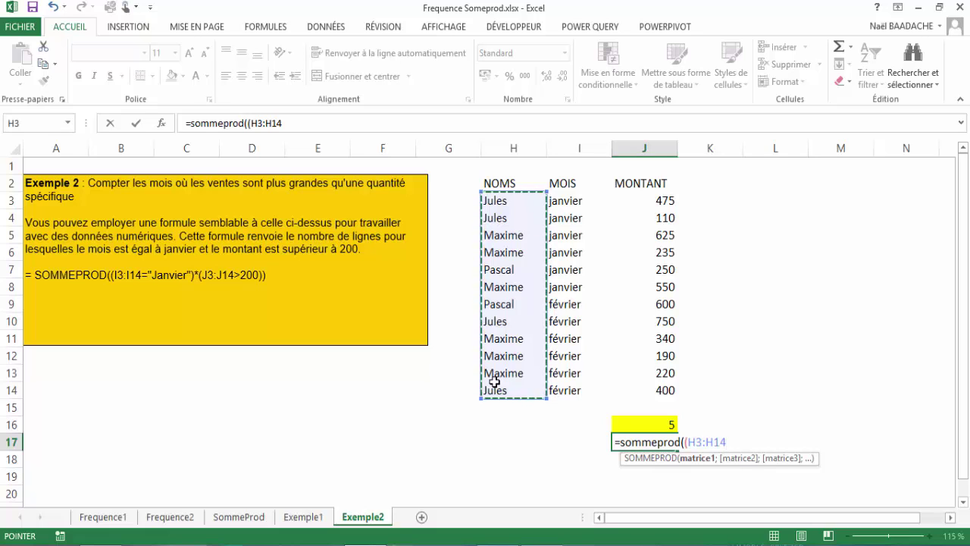
{"action": "type", "text": "=\"J"}
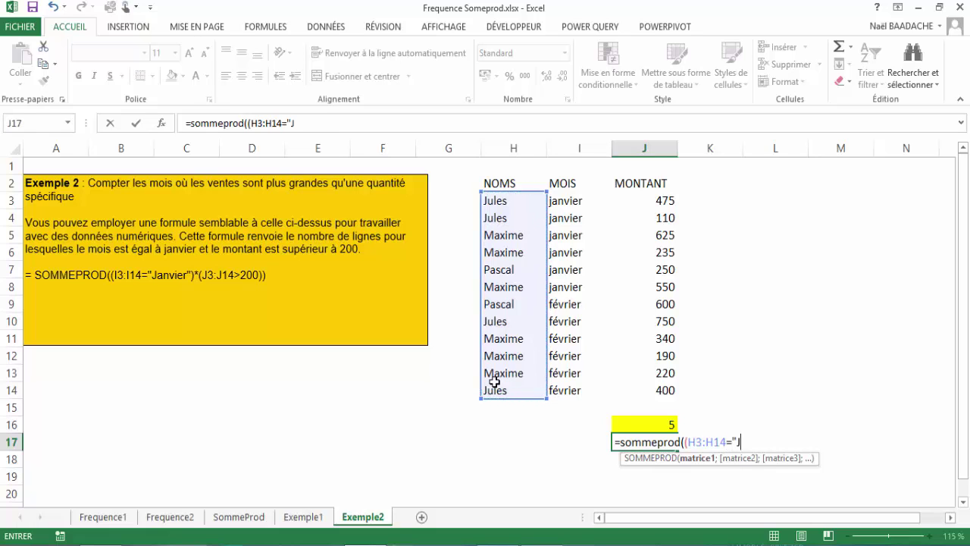
{"action": "type", "text": "ULES"}
{"action": "key", "text": "BackSpace"}
{"action": "key", "text": "BackSpace"}
{"action": "key", "text": "BackSpace"}
{"action": "key", "text": "BackSpace"}
{"action": "key", "text": "BackSpace"}
{"action": "type", "text": "jules\""}
{"action": "type", "text": ")*"}
{"action": "type", "text": "("}
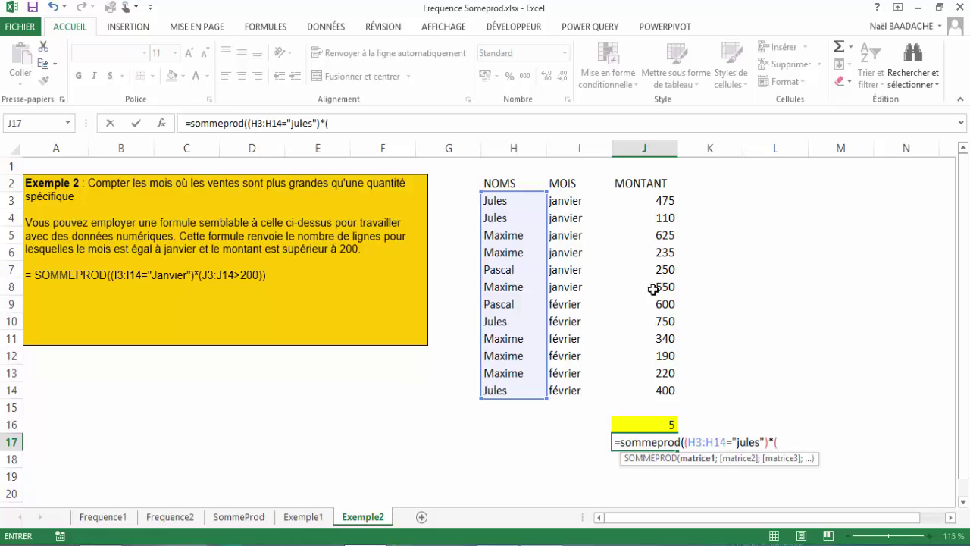
{"action": "left_click", "coordinate": [556, 204]}
{"action": "left_click_drag", "start_coordinate": [556, 204], "coordinate": [566, 388]}
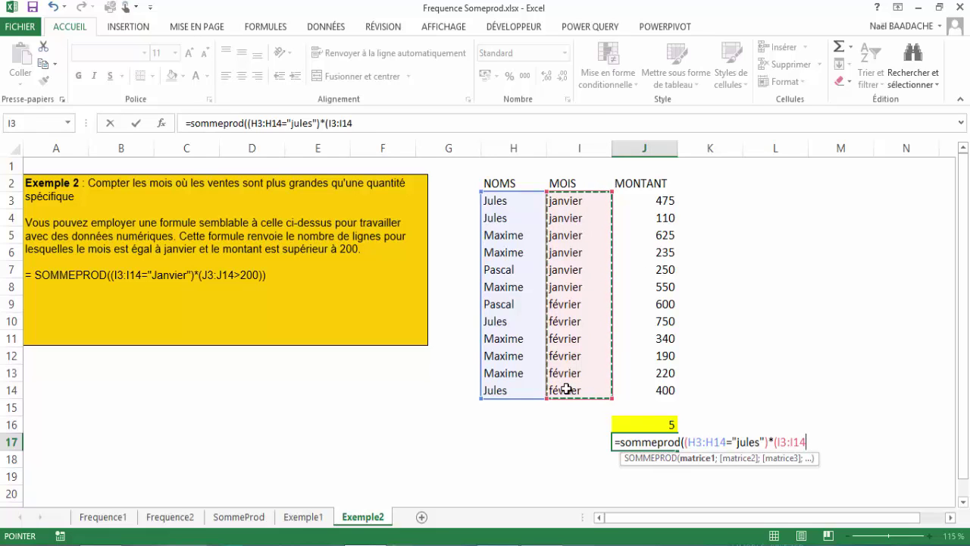
{"action": "type", "text": ")*"}
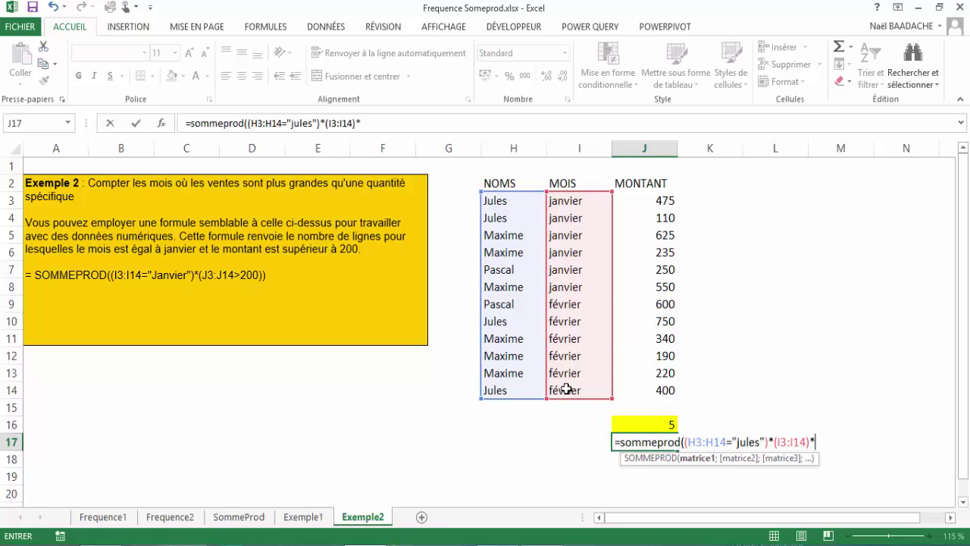
{"action": "type", "text": "("}
{"action": "left_click_drag", "start_coordinate": [660, 201], "coordinate": [663, 390]}
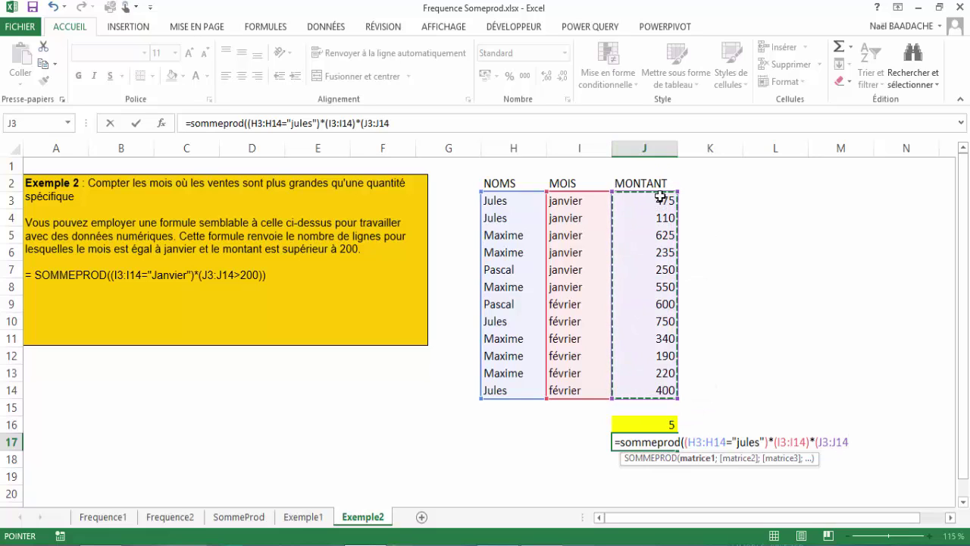
{"action": "type", "text": ")"}
{"action": "type", "text": ")"}
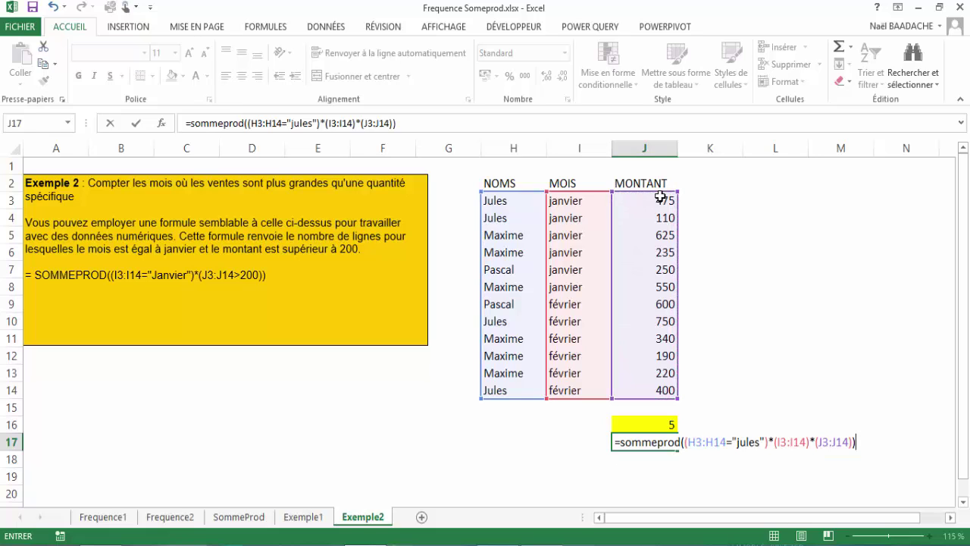
{"action": "key", "text": "ctrl+Return"}
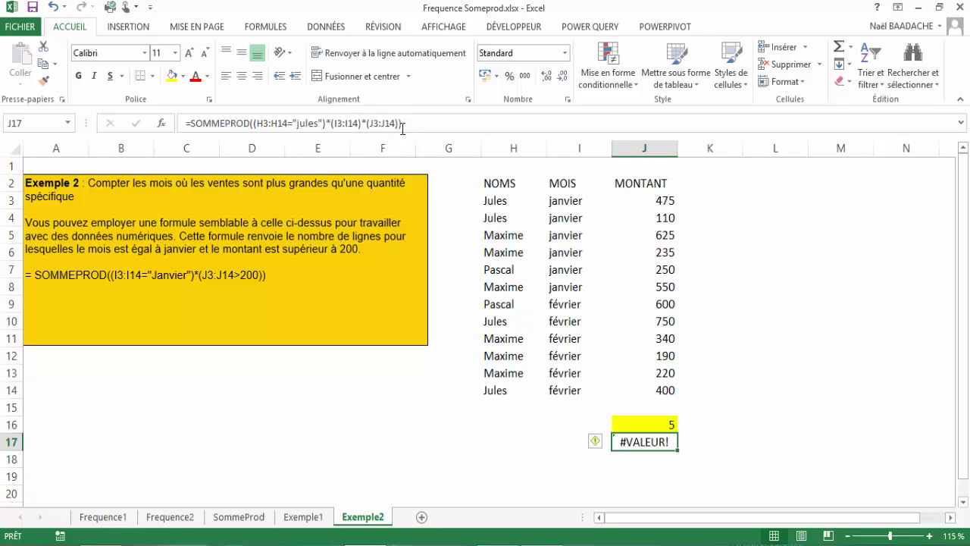
- Add ="janvier" after I3:I14 in the J17 formula so it returns 585
{"action": "left_click", "coordinate": [358, 122]}
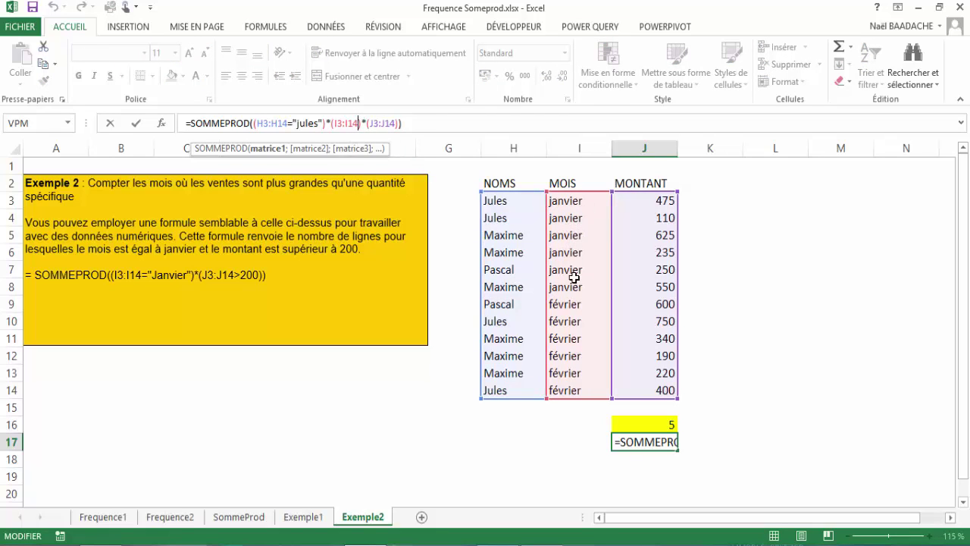
{"action": "type", "text": ")="}
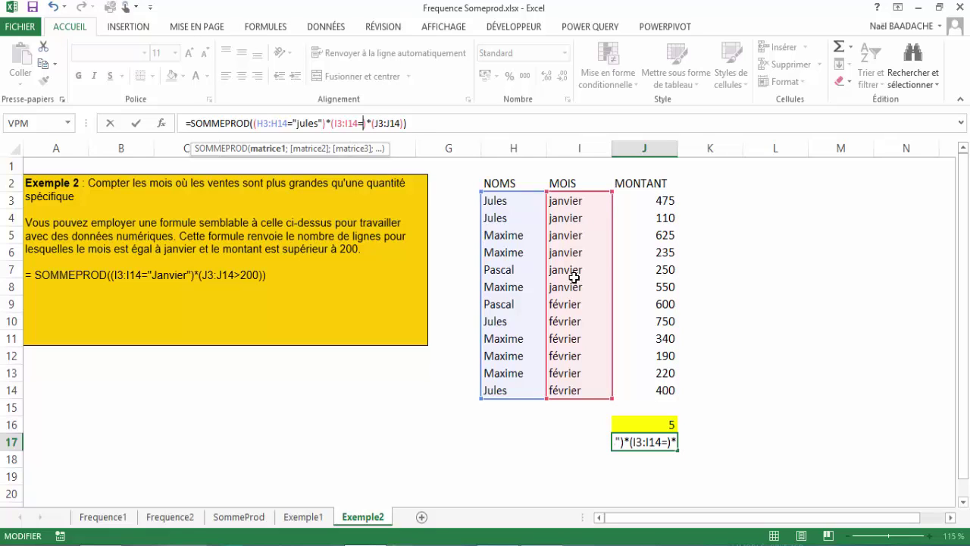
{"action": "type", "text": "\"janveri"}
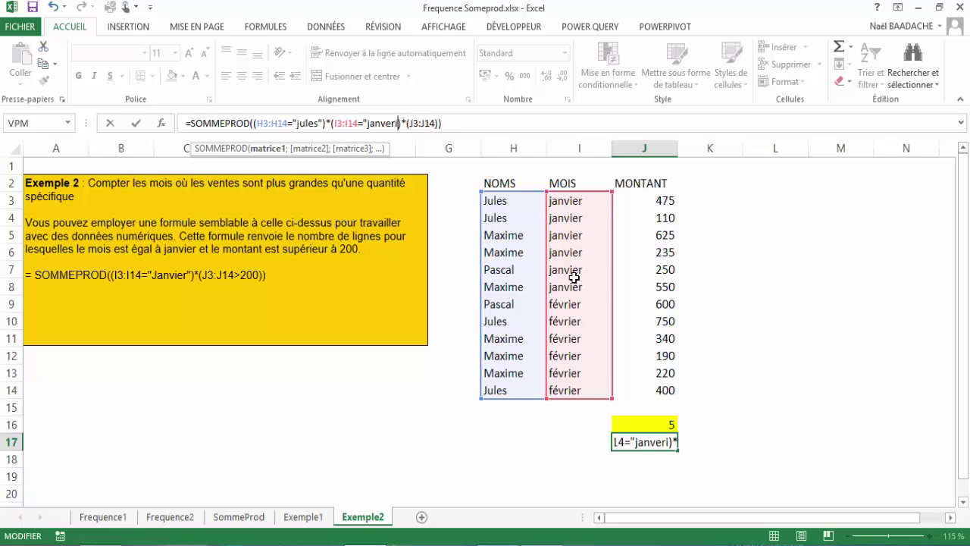
{"action": "key", "text": "BackSpace"}
{"action": "key", "text": "BackSpace"}
{"action": "key", "text": "BackSpace"}
{"action": "type", "text": "ier"}
{"action": "type", "text": "\""}
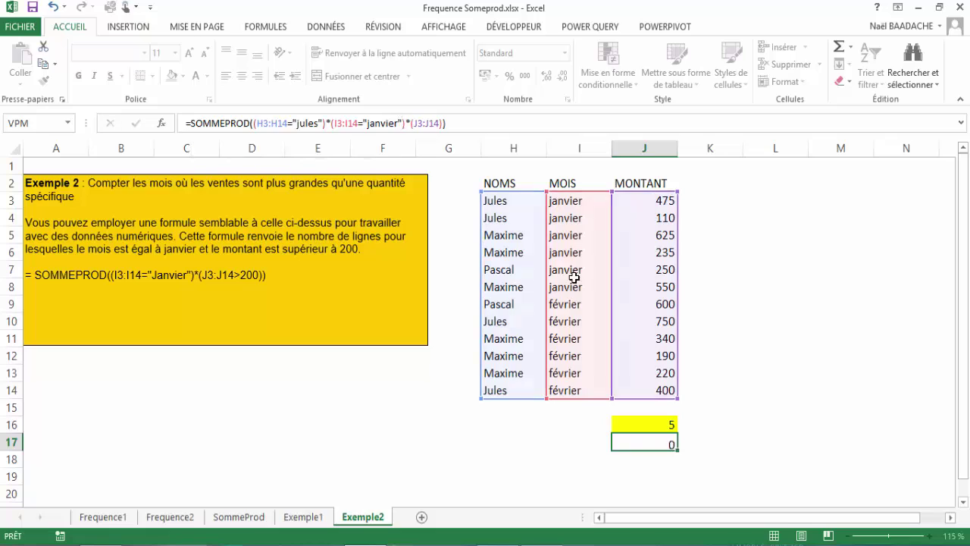
{"action": "key", "text": "Return"}
{"action": "key", "text": "Up"}
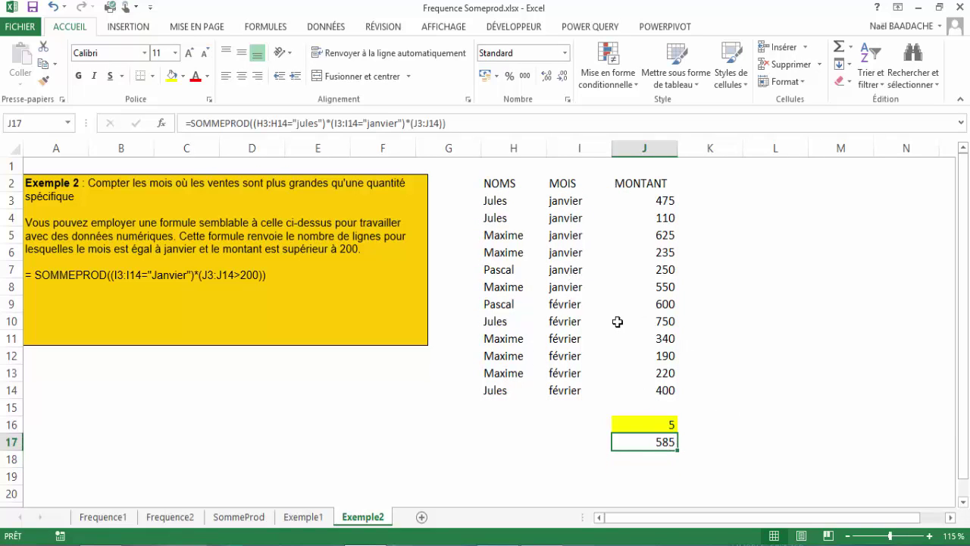
{"action": "left_click", "coordinate": [496, 202]}
{"action": "left_click_drag", "start_coordinate": [496, 202], "coordinate": [567, 201]}
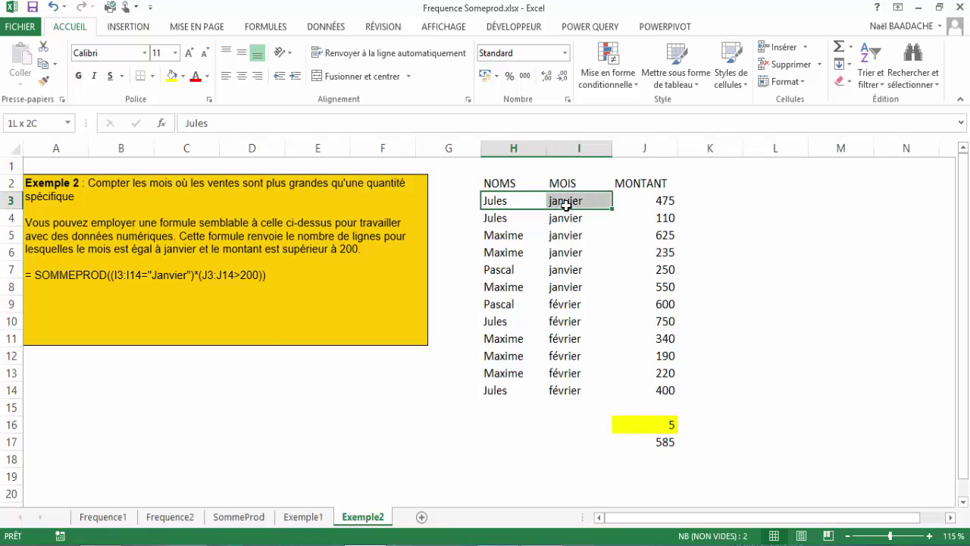
{"action": "left_click", "coordinate": [664, 201]}
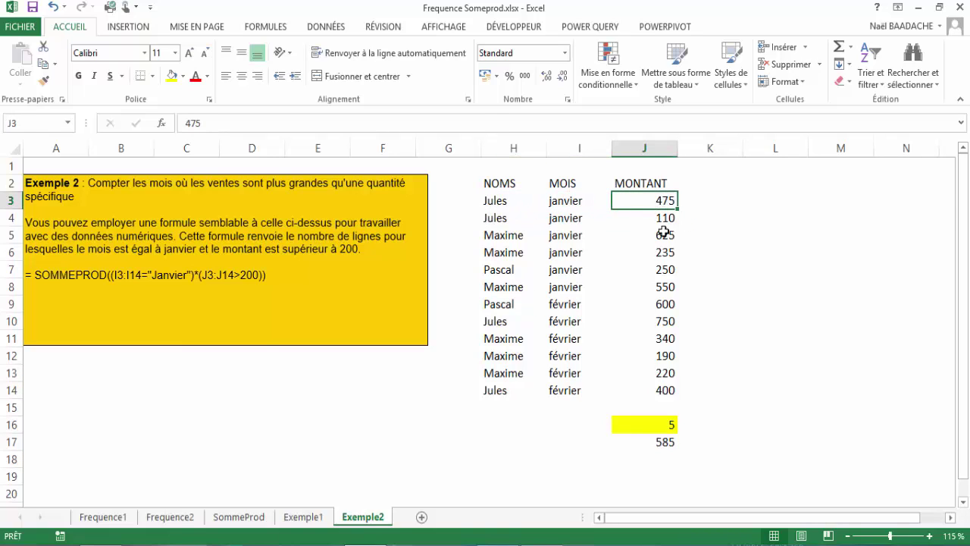
{"action": "left_click", "coordinate": [669, 218]}
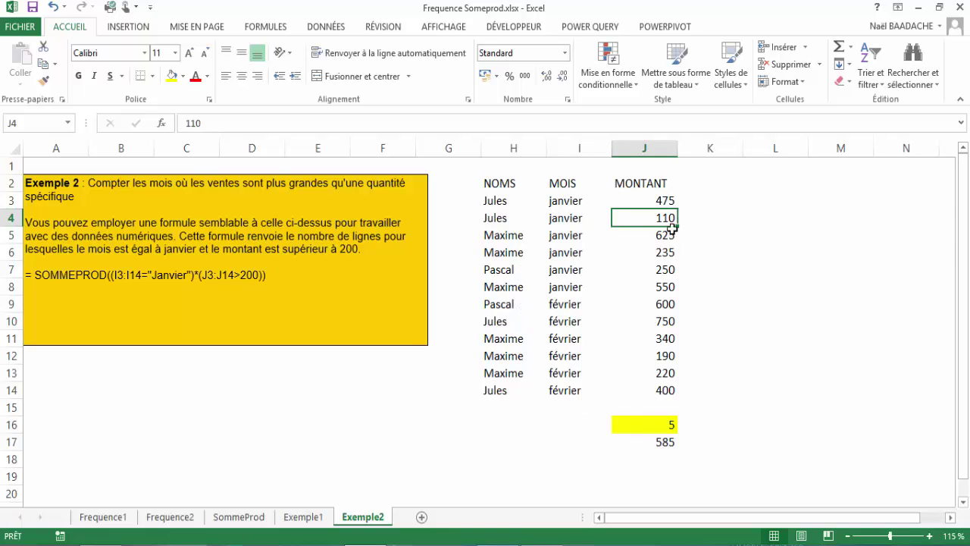
{"action": "left_click", "coordinate": [664, 201]}
{"action": "left_click_drag", "start_coordinate": [664, 200], "coordinate": [665, 217]}
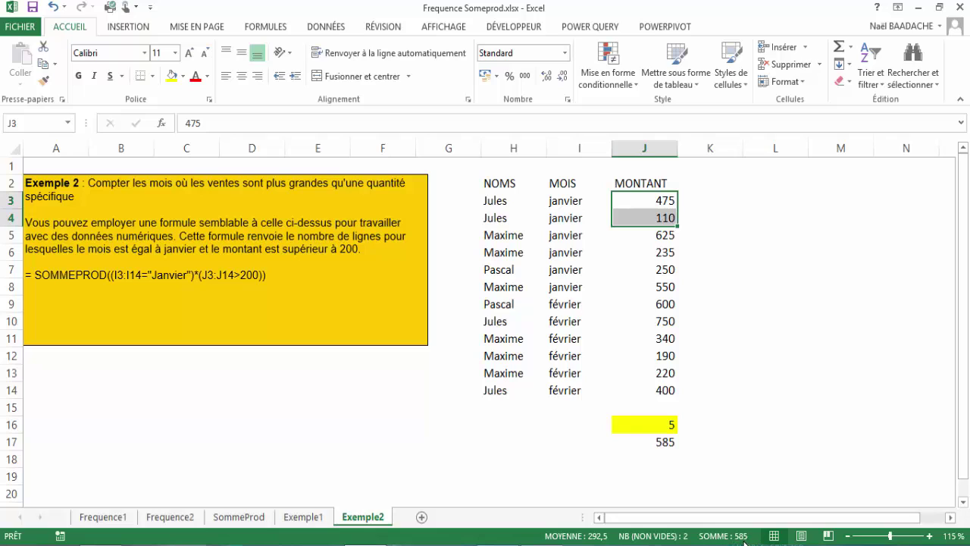
{"action": "left_click", "coordinate": [666, 443]}
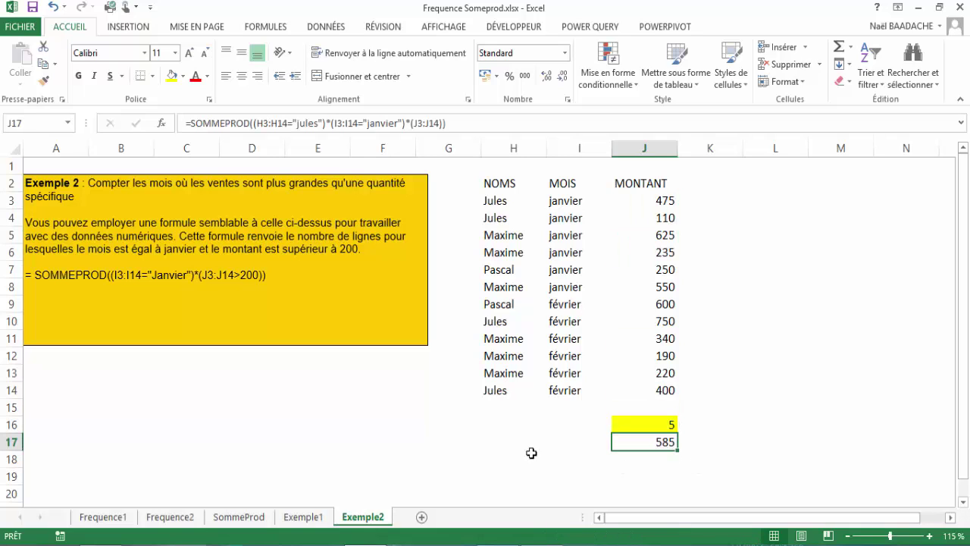
{"action": "left_click", "coordinate": [415, 437]}
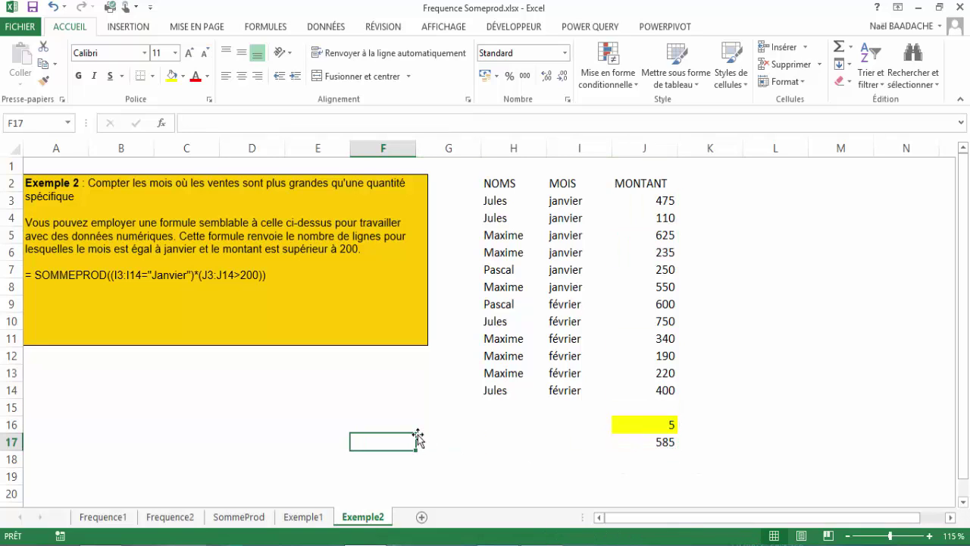